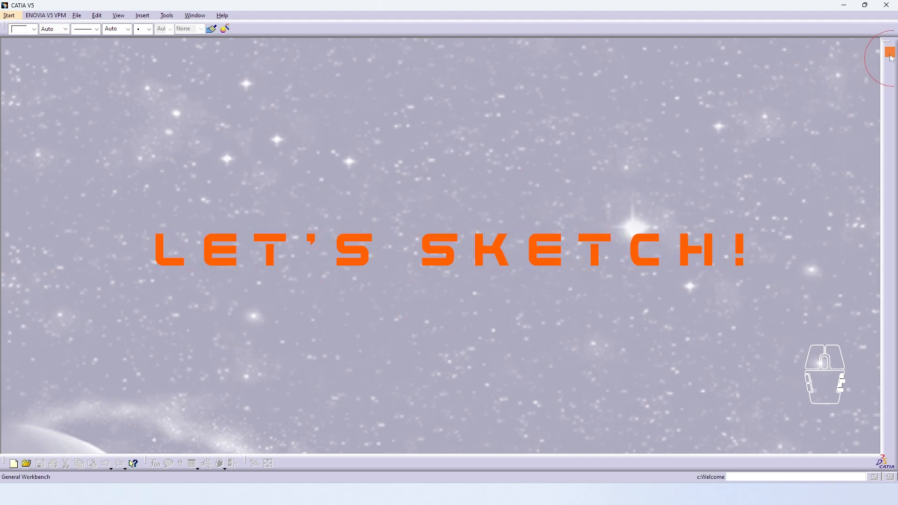
# Step: Create a new Part Design document, Part1, and start a sketch on a reference plane
pyautogui.click(642, 311)
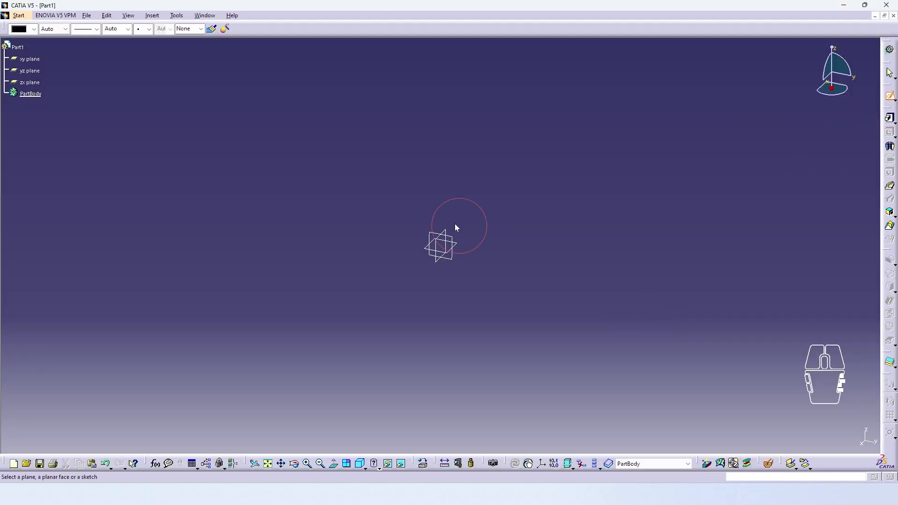
pyautogui.click(456, 230)
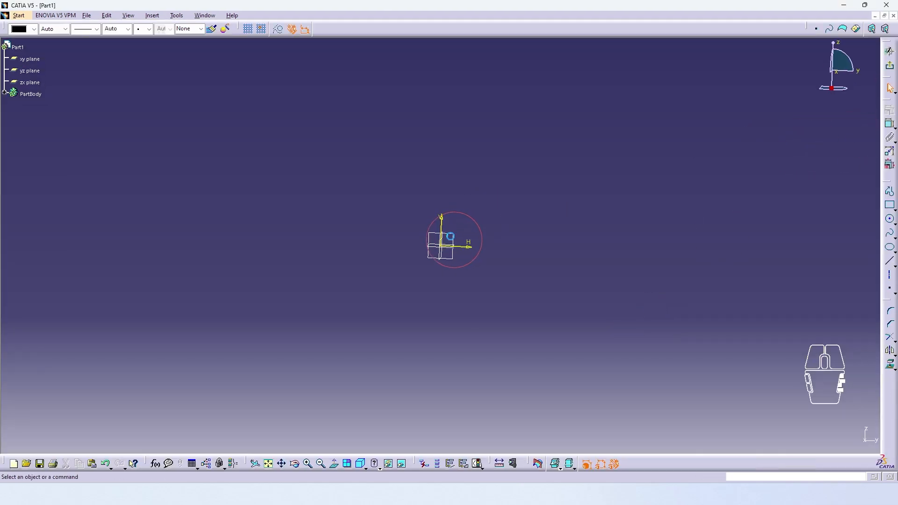
# Step: Draw the left half of the stepped base and the left side as one profile from the origin
pyautogui.click(890, 192)
pyautogui.click(547, 337)
pyautogui.click(567, 287)
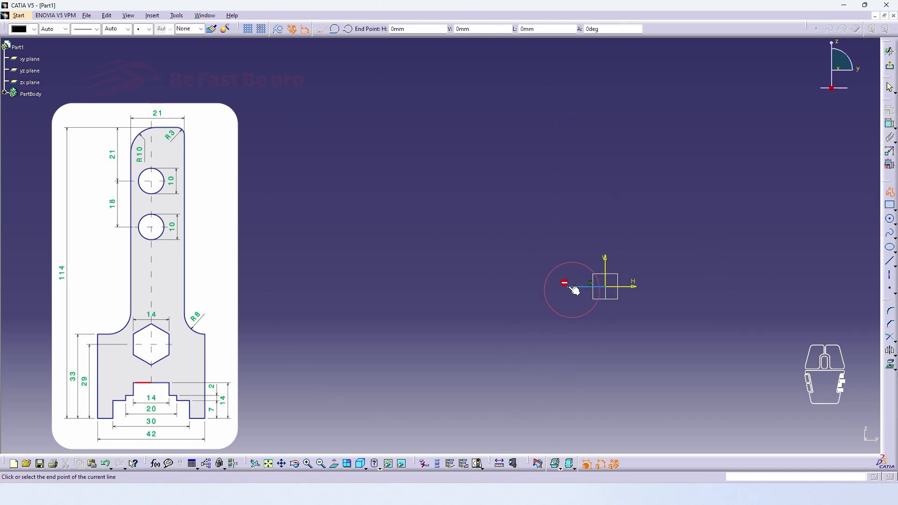
pyautogui.click(545, 313)
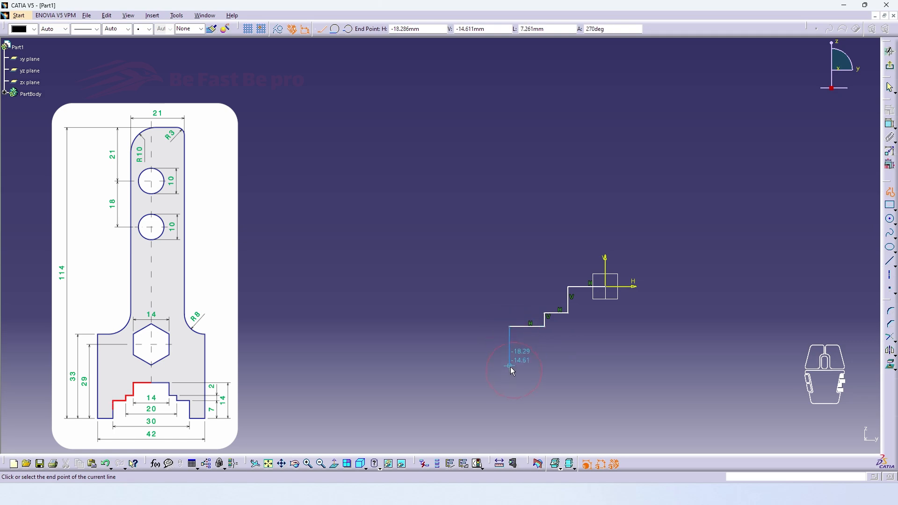
pyautogui.click(509, 367)
pyautogui.click(470, 367)
pyautogui.doubleClick(471, 166)
# Step: Mirror the half profile about the V axis, then add a vertical centre axis above it
pyautogui.moveTo(473, 166); pyautogui.dragTo(515, 322, button='middle')
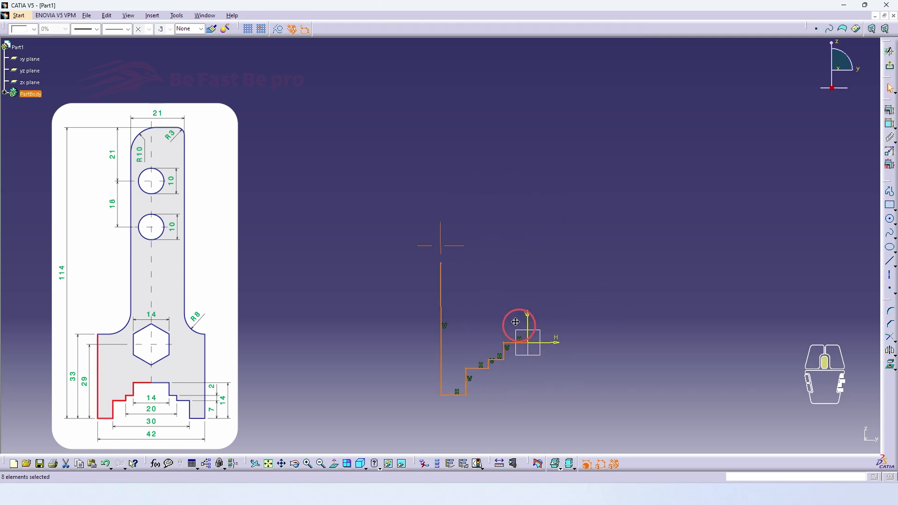
pyautogui.click(890, 351)
pyautogui.click(527, 323)
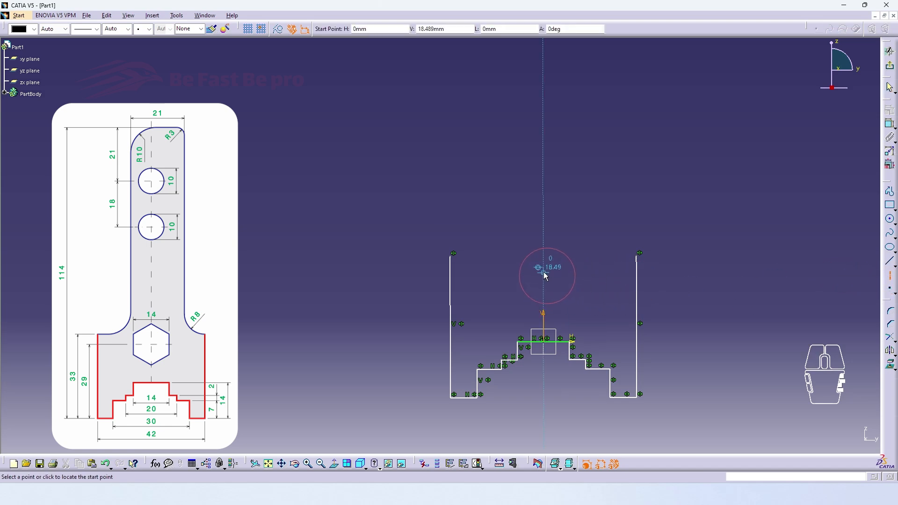
pyautogui.click(558, 270)
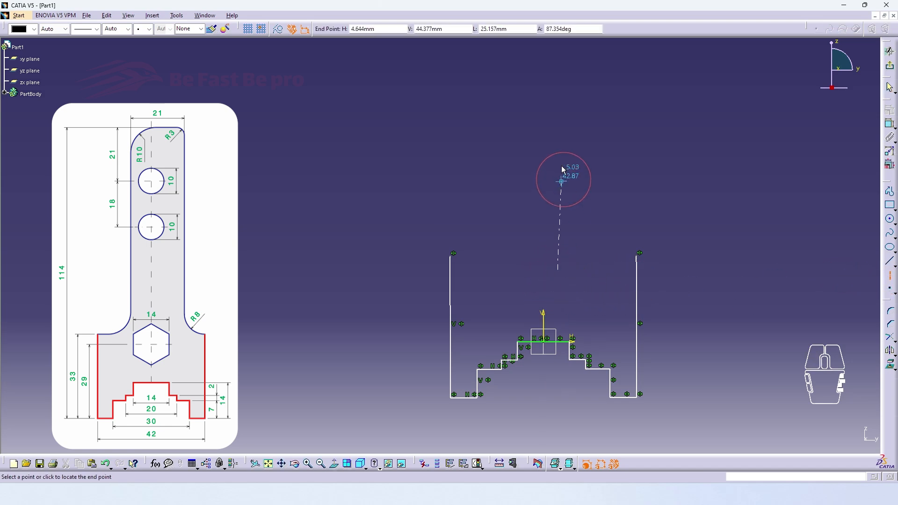
pyautogui.click(558, 71)
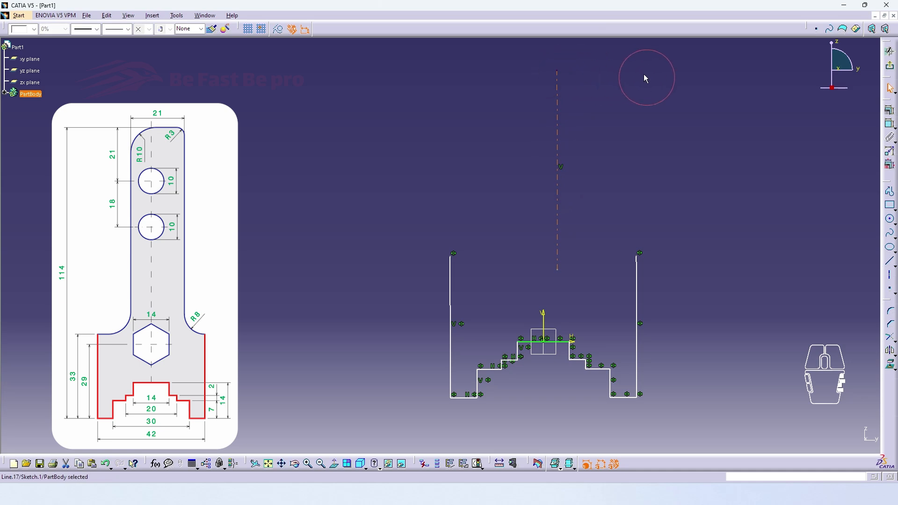
# Step: Draw the left upper arm with a rounded shoulder, a long vertical side and a rounded top corner up to the axis
pyautogui.click(890, 193)
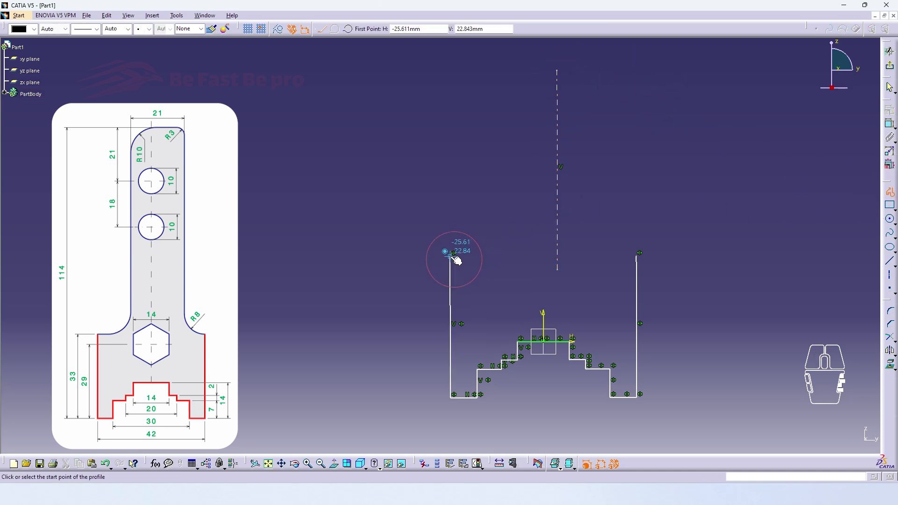
pyautogui.click(451, 257)
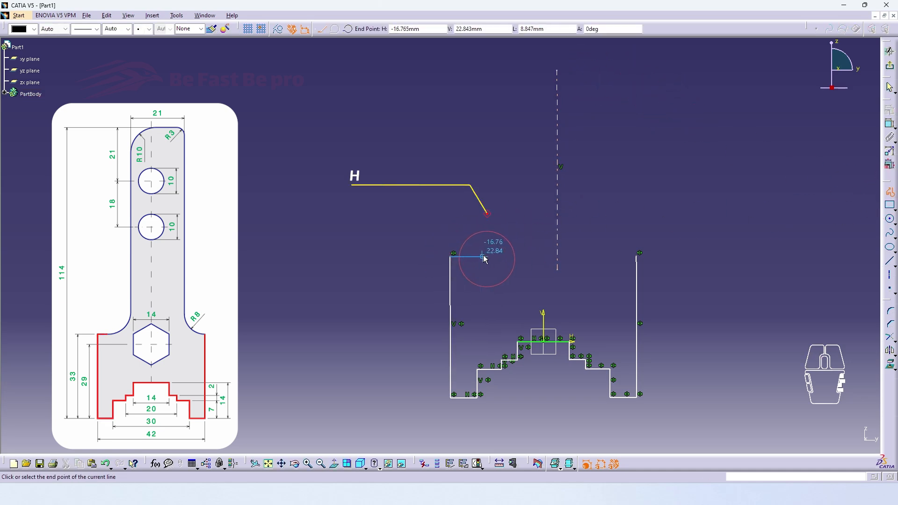
pyautogui.moveTo(483, 258); pyautogui.dragTo(515, 229)
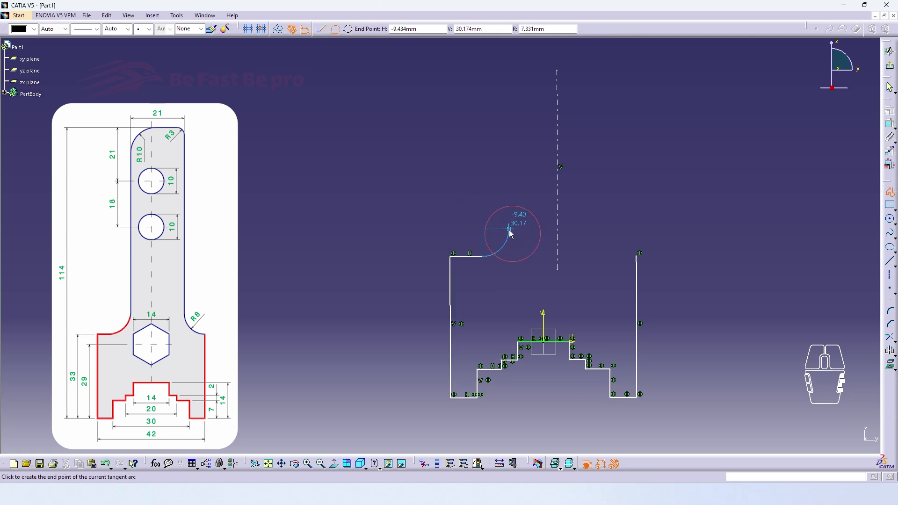
pyautogui.click(509, 229)
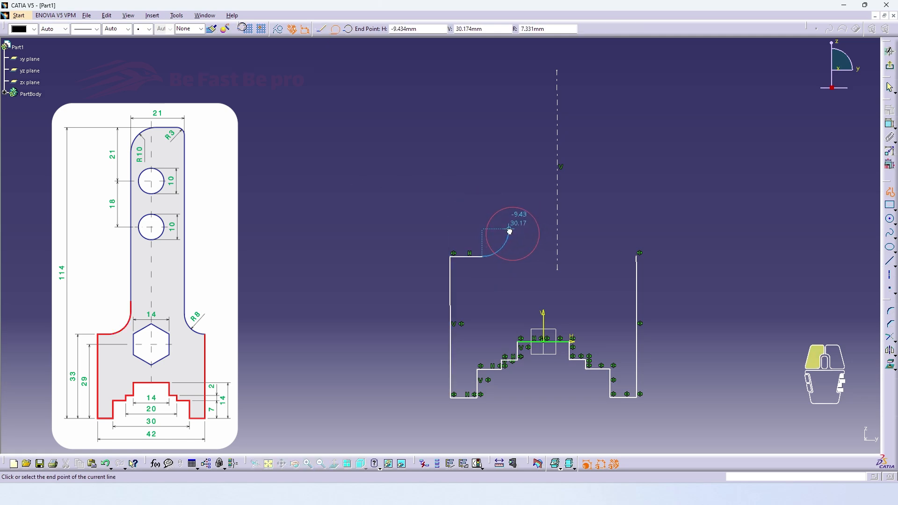
pyautogui.doubleClick(510, 93)
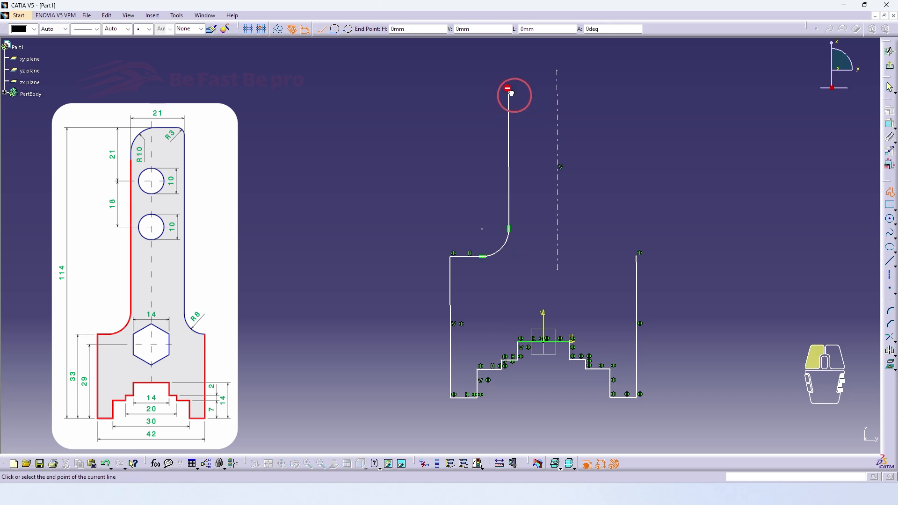
pyautogui.moveTo(510, 91); pyautogui.dragTo(531, 73)
pyautogui.click(530, 72)
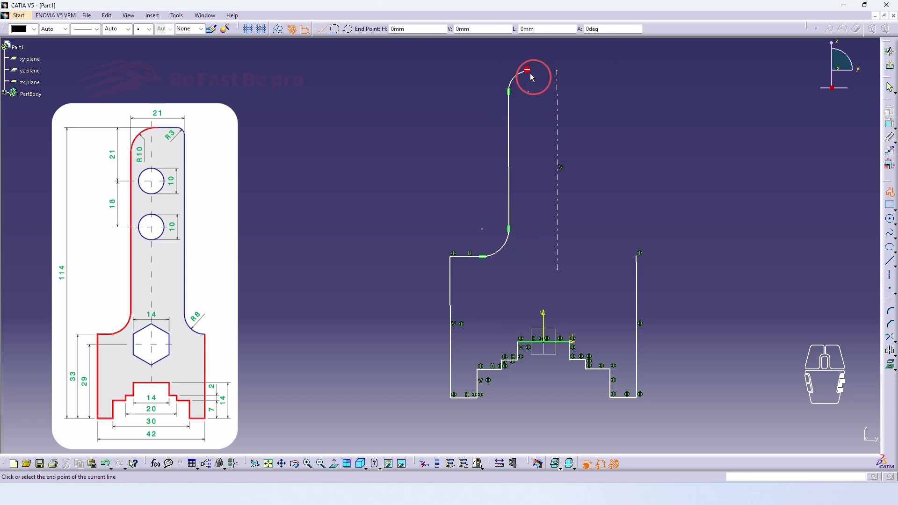
pyautogui.click(561, 74)
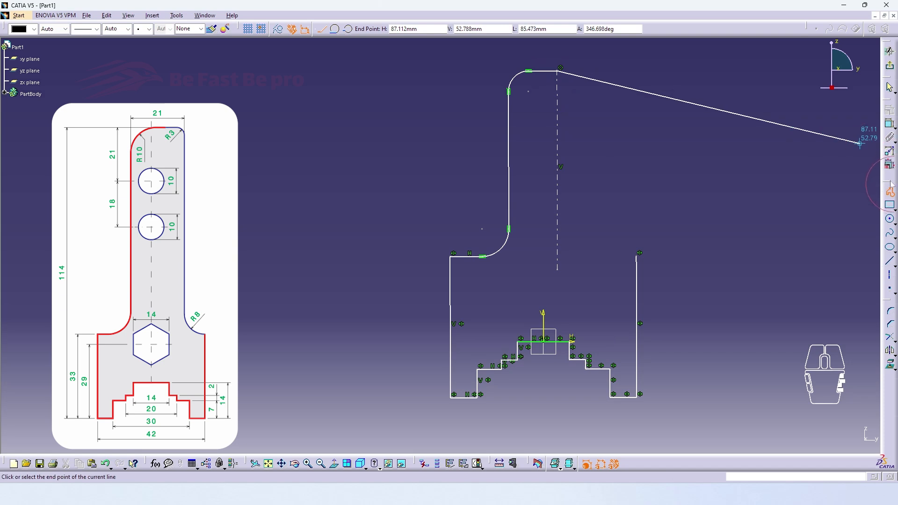
pyautogui.press('Escape')
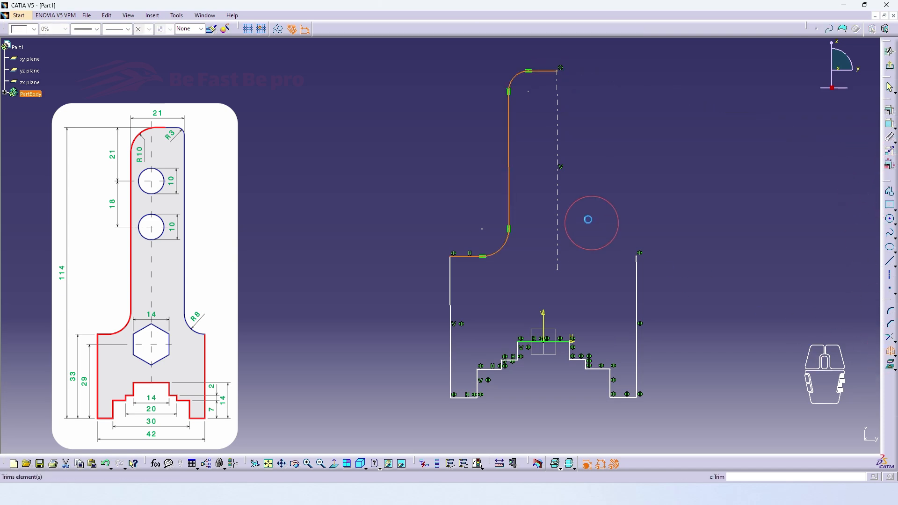
# Step: Mirror the upper profile across the centre axis and adjust the outline
pyautogui.click(557, 206)
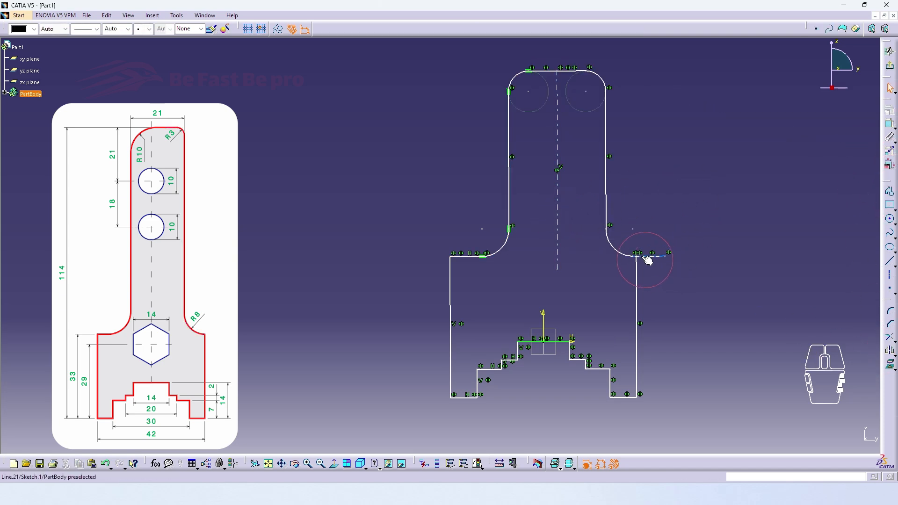
pyautogui.moveTo(644, 257)
pyautogui.mouseDown()
pyautogui.moveTo(637, 253)
pyautogui.moveTo(647, 249)
pyautogui.mouseUp()
pyautogui.moveTo(641, 276)
pyautogui.mouseDown(button='middle')
pyautogui.moveTo(645, 220)
pyautogui.moveTo(573, 234)
pyautogui.moveTo(549, 181)
pyautogui.mouseUp(button='middle')
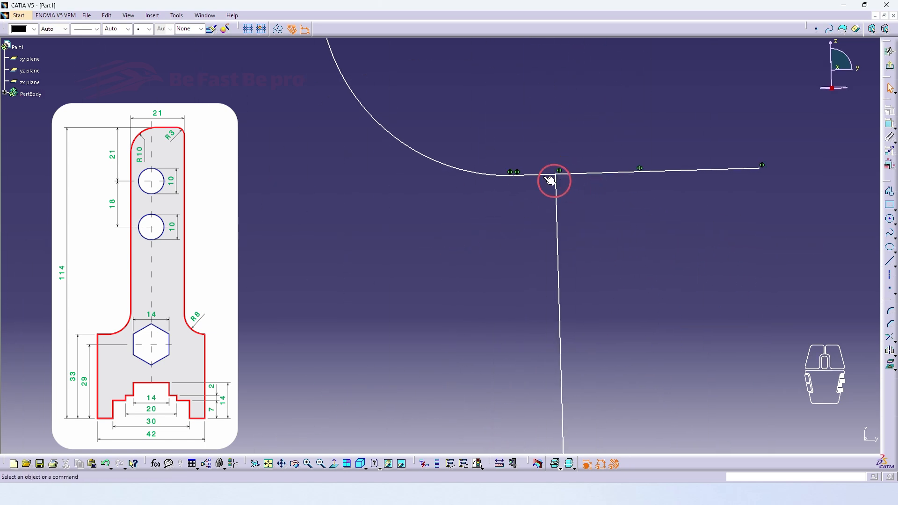
# Step: Turn the top horizontal line into a construction line
pyautogui.click(518, 177)
pyautogui.click(292, 29)
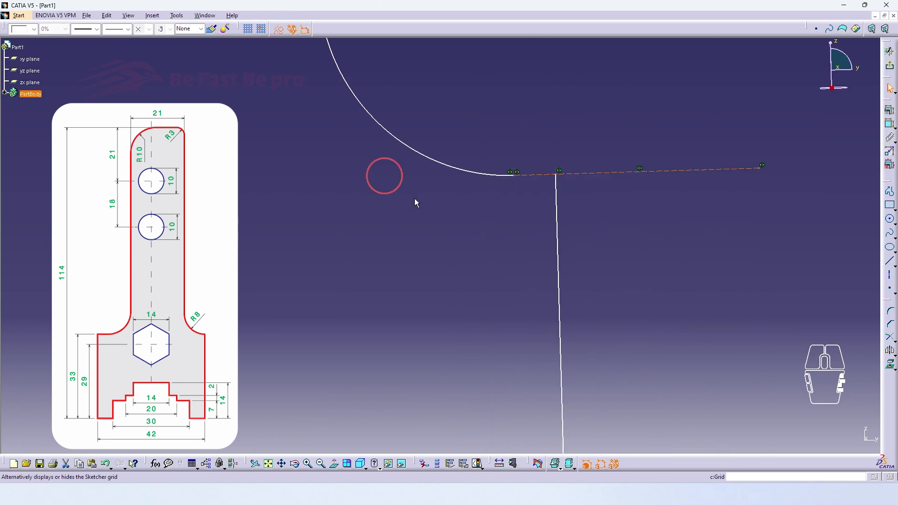
pyautogui.click(493, 249)
# Step: Make the right shoulder arc's endpoint coincident with the right side line
pyautogui.moveTo(517, 178); pyautogui.dragTo(537, 181)
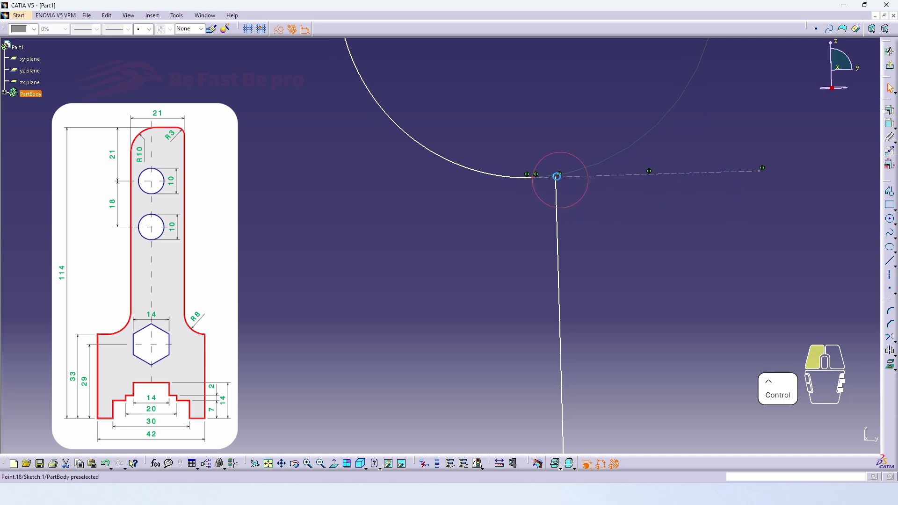
pyautogui.keyDown('ctrl'); pyautogui.click(557, 176); pyautogui.keyUp('ctrl')
pyautogui.click(890, 110)
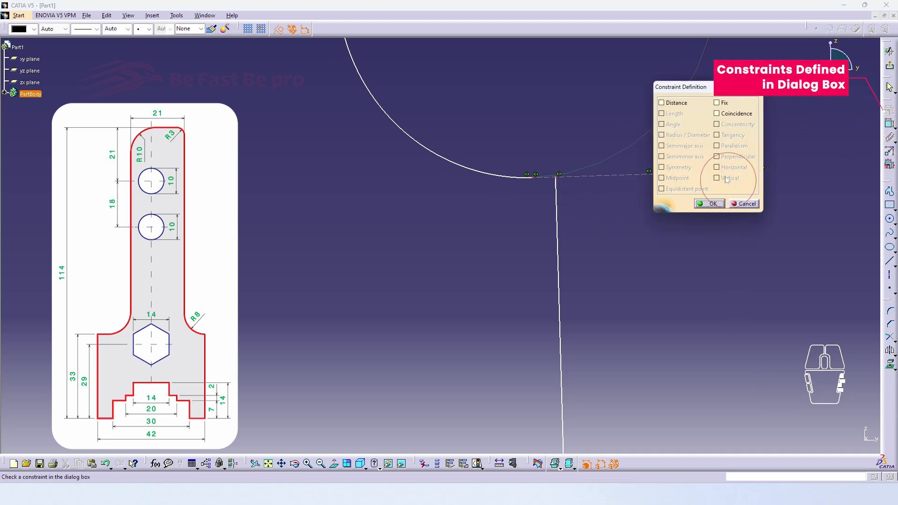
pyautogui.click(717, 113)
pyautogui.click(709, 204)
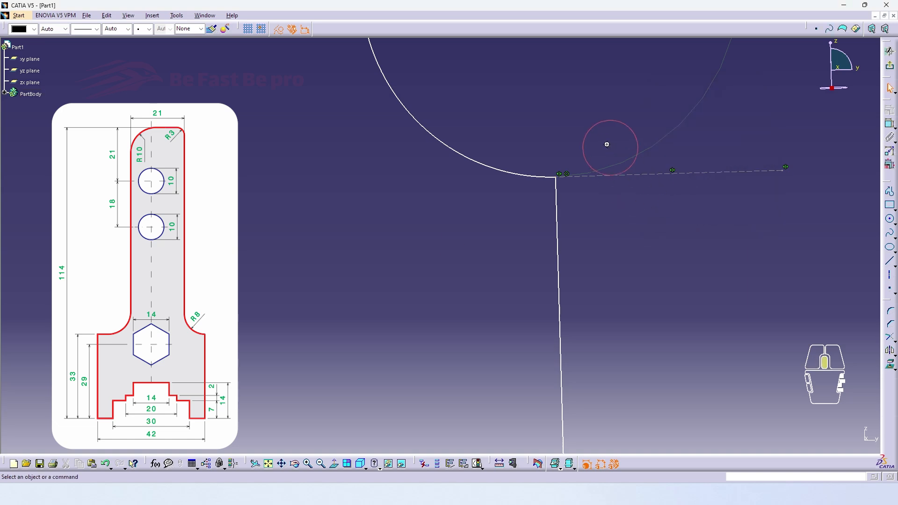
# Step: Fit the whole profile into view, seen straight onto the sketch plane
pyautogui.moveTo(607, 144)
pyautogui.mouseDown(button='middle')
pyautogui.moveTo(708, 268)
pyautogui.moveTo(697, 262)
pyautogui.mouseUp(button='middle')
pyautogui.click(335, 464)
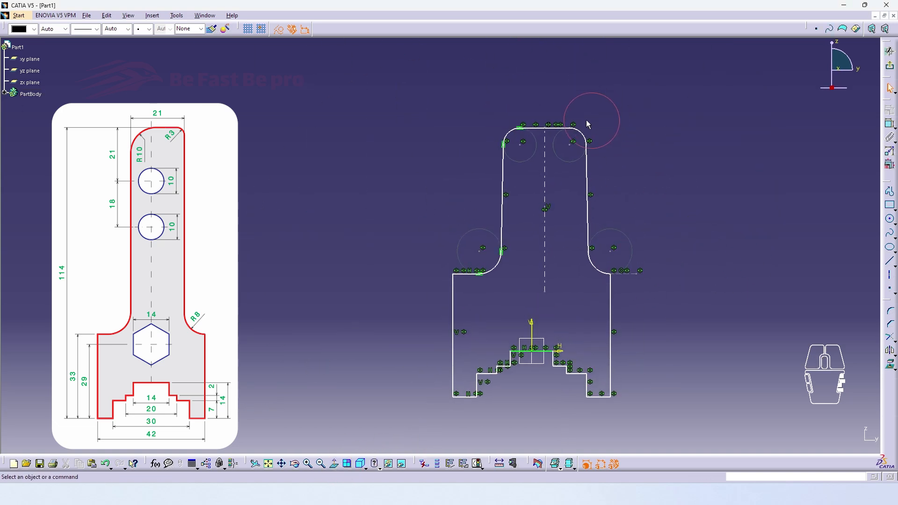
pyautogui.moveTo(581, 134)
pyautogui.mouseDown()
pyautogui.moveTo(571, 117)
pyautogui.moveTo(579, 121)
pyautogui.mouseUp()
# Step: Delete the top-right corner constraints and the top symmetry constraint, then shrink that corner's rounding
pyautogui.moveTo(594, 118)
pyautogui.mouseDown(button='middle')
pyautogui.moveTo(564, 126)
pyautogui.moveTo(568, 112)
pyautogui.mouseUp(button='middle')
pyautogui.click(615, 85)
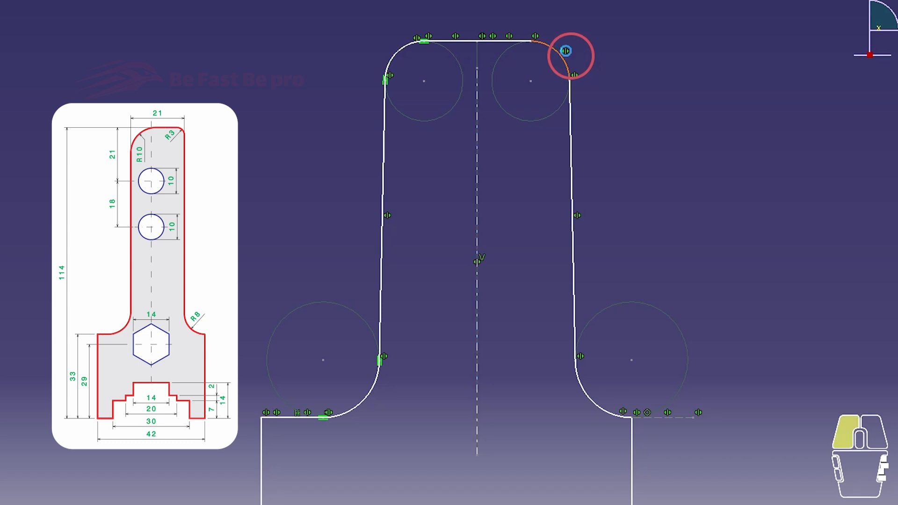
pyautogui.press('Delete')
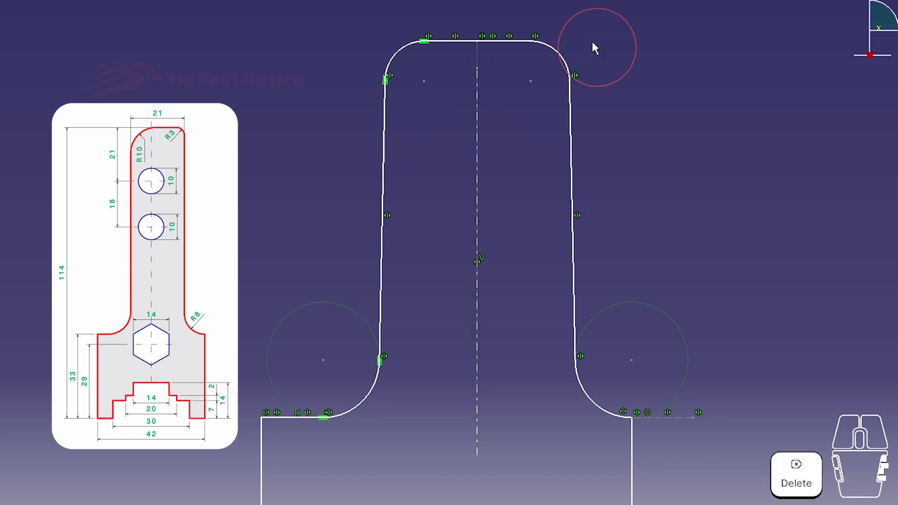
pyautogui.click(537, 37)
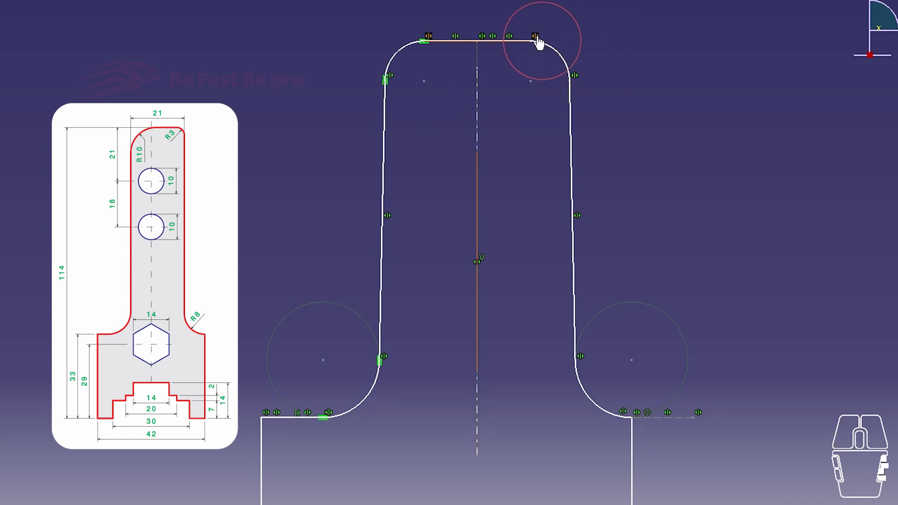
pyautogui.press('Delete')
pyautogui.click(575, 76)
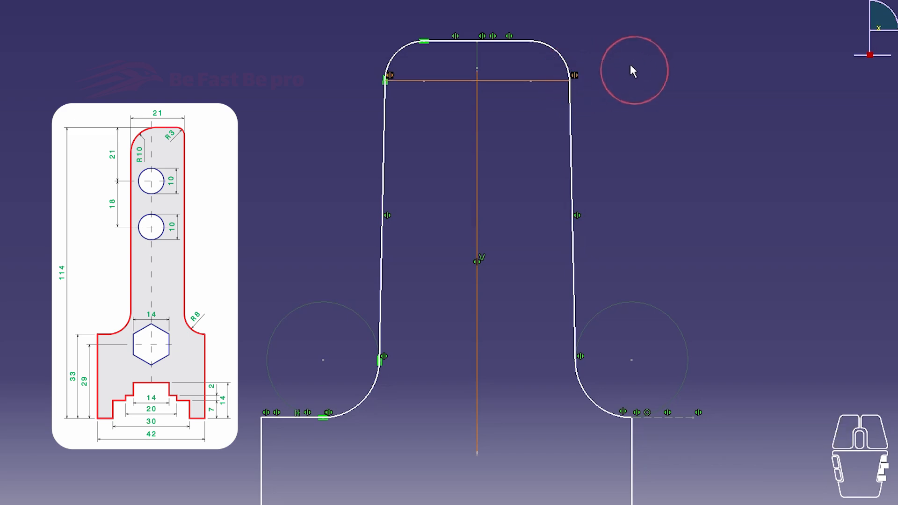
pyautogui.press('Delete')
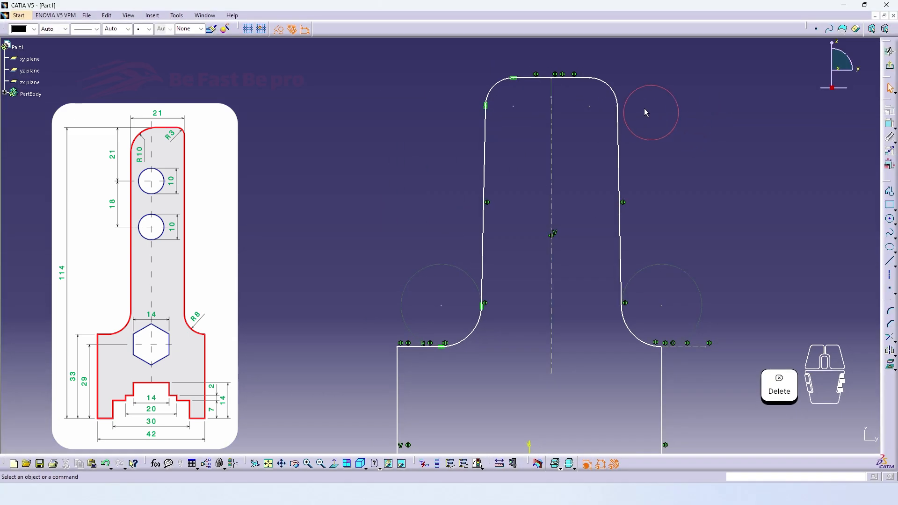
pyautogui.moveTo(624, 109)
pyautogui.mouseDown()
pyautogui.moveTo(620, 100)
pyautogui.moveTo(652, 110)
pyautogui.moveTo(612, 111)
pyautogui.moveTo(631, 107)
pyautogui.mouseUp()
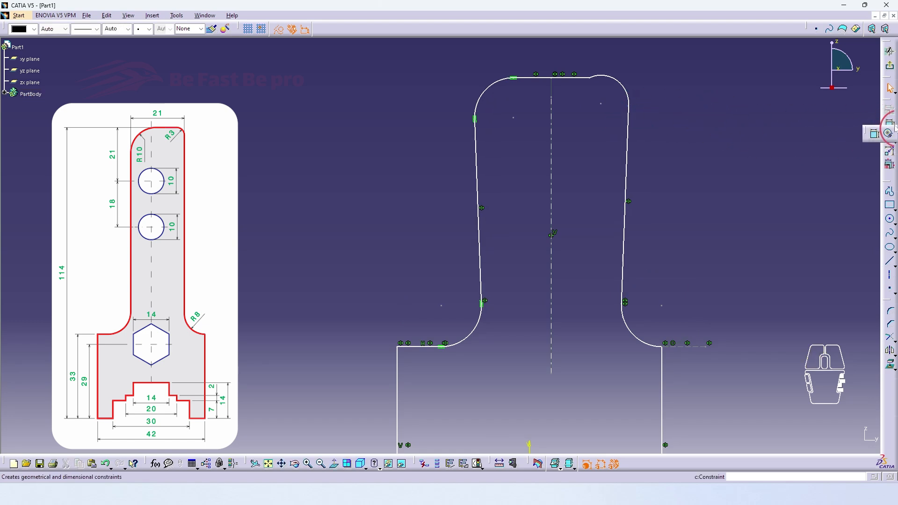
# Step: Make the small top-right arc tangent to both the top edge and the right side line
pyautogui.click(889, 135)
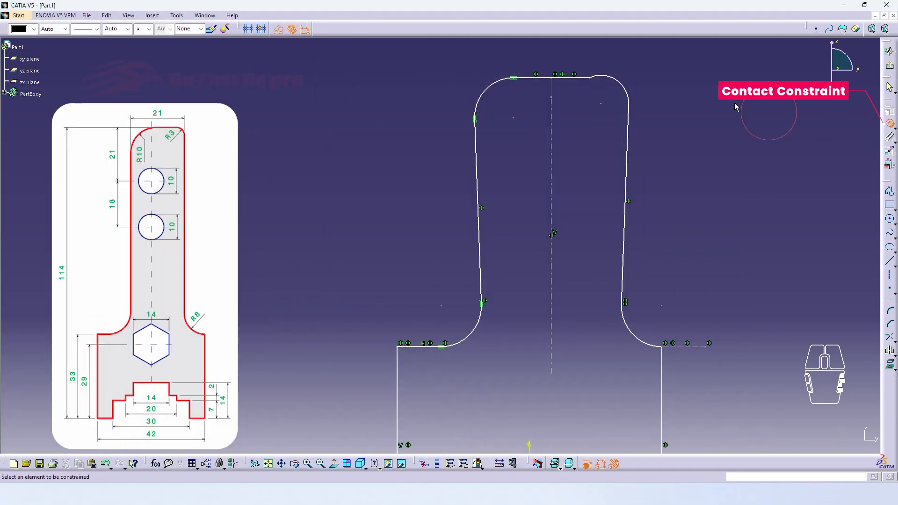
pyautogui.click(580, 78)
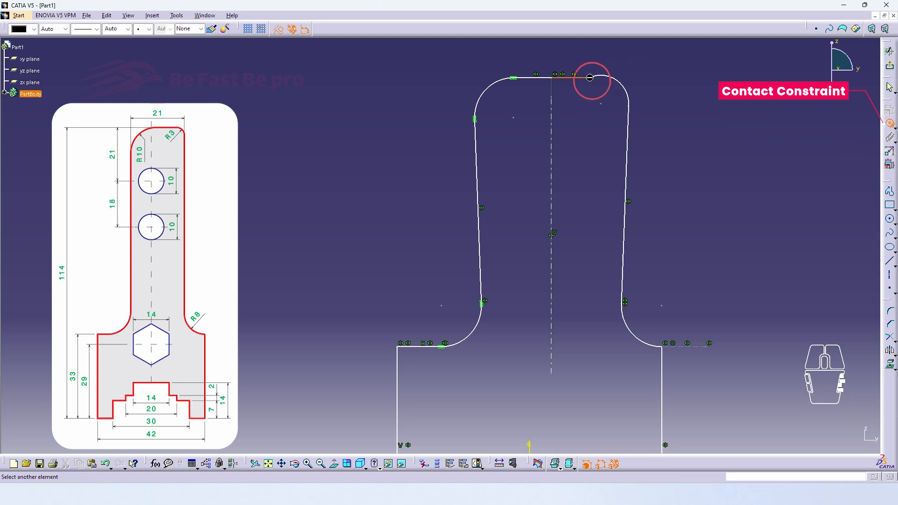
pyautogui.click(607, 77)
pyautogui.click(629, 102)
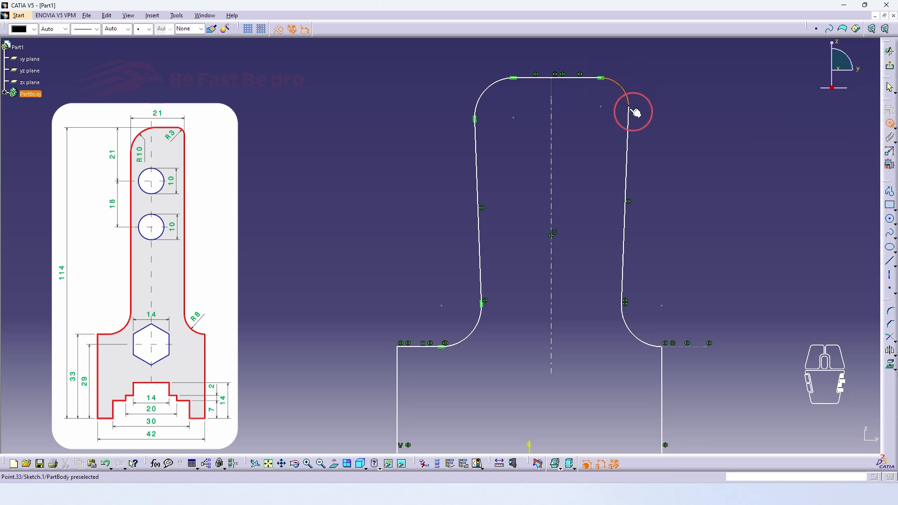
pyautogui.click(630, 113)
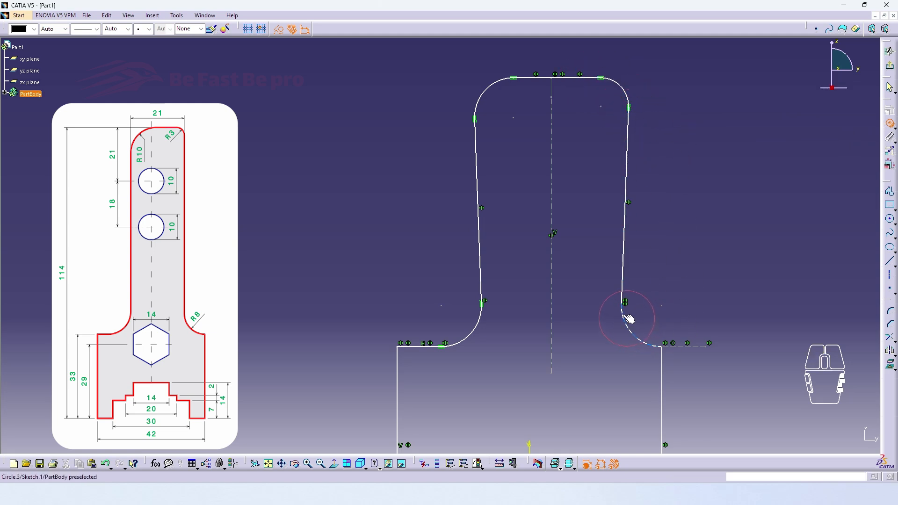
pyautogui.click(598, 276)
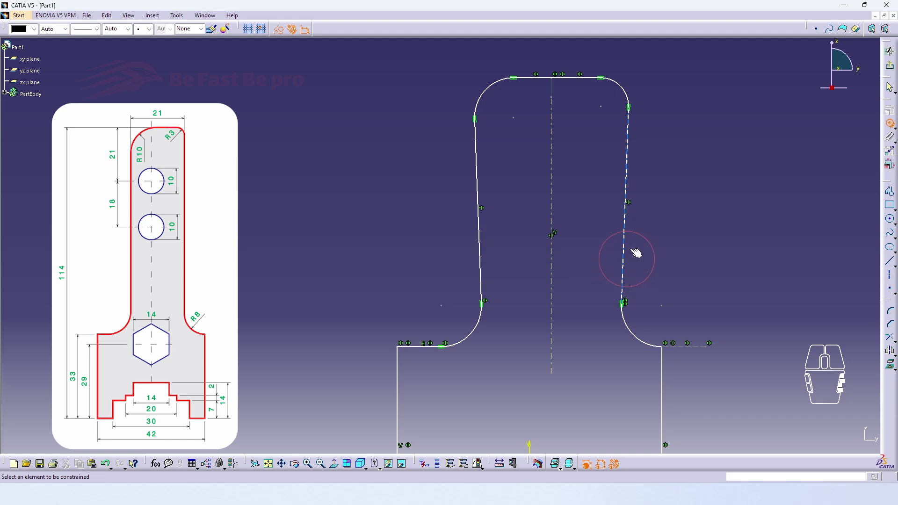
# Step: Constrain the right side line of the upper arm to be vertical
pyautogui.click(628, 165)
pyautogui.click(890, 109)
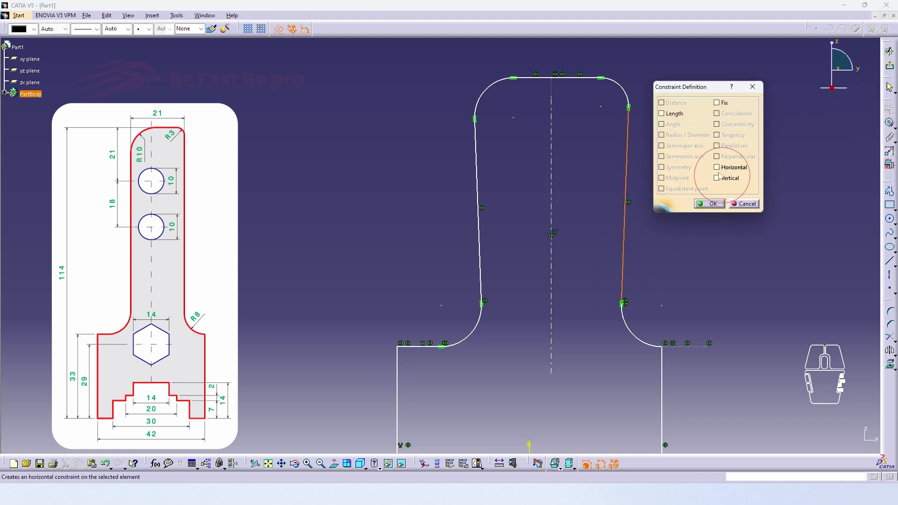
pyautogui.click(718, 178)
pyautogui.click(706, 203)
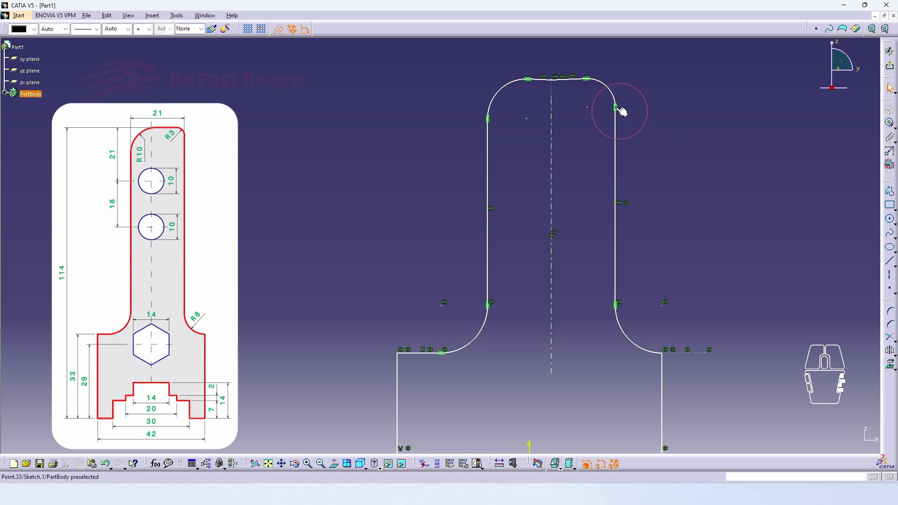
# Step: Stretch the top-right arc and pull the top edge's middle point upward
pyautogui.moveTo(617, 110)
pyautogui.mouseDown()
pyautogui.moveTo(617, 132)
pyautogui.moveTo(618, 109)
pyautogui.mouseUp()
pyautogui.moveTo(552, 81)
pyautogui.mouseDown()
pyautogui.moveTo(553, 72)
pyautogui.moveTo(554, 80)
pyautogui.mouseUp()
pyautogui.moveTo(554, 80)
pyautogui.mouseDown(button='middle')
pyautogui.moveTo(433, 244)
pyautogui.moveTo(426, 229)
pyautogui.mouseUp(button='middle')
pyautogui.moveTo(519, 125); pyautogui.dragTo(522, 96)
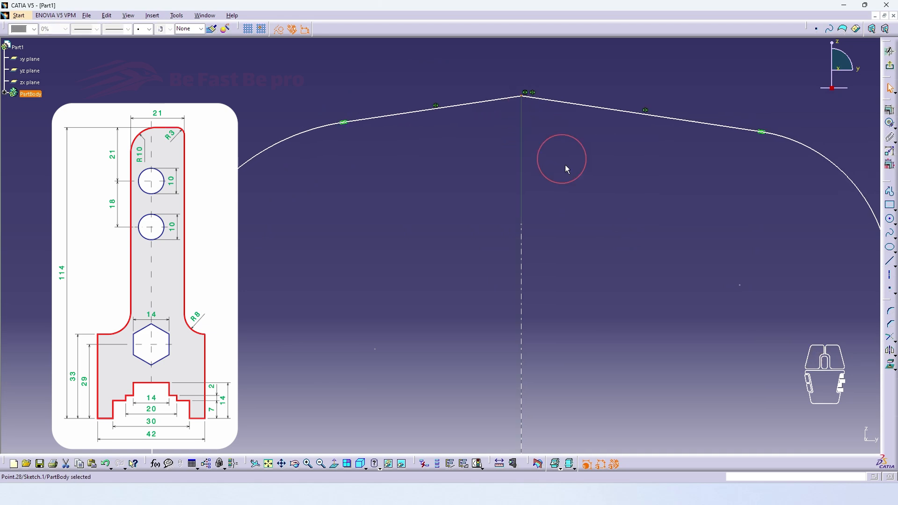
# Step: Constrain both halves of the top edge to be horizontal
pyautogui.click(507, 103)
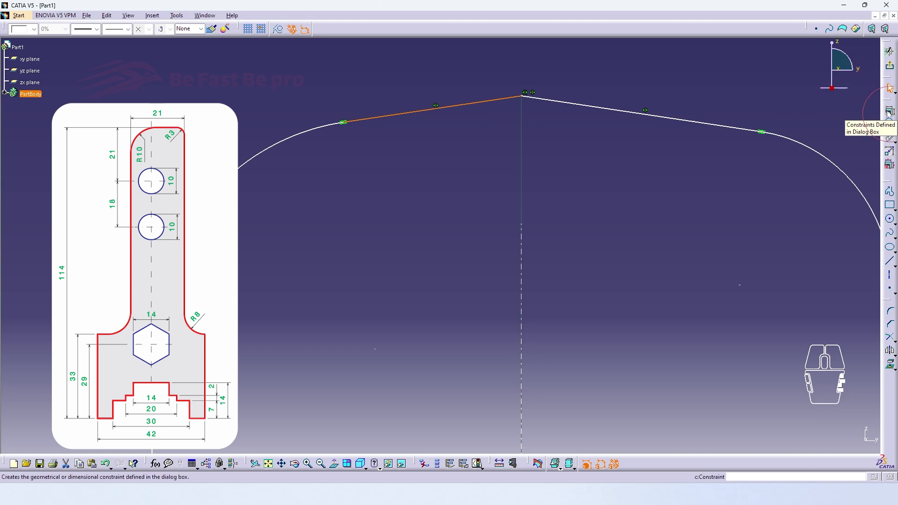
pyautogui.click(601, 108)
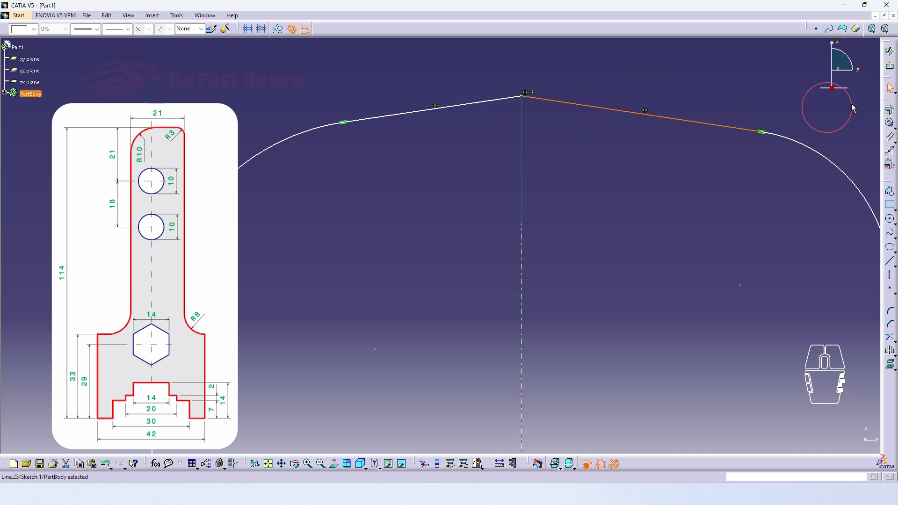
pyautogui.click(890, 111)
pyautogui.click(717, 167)
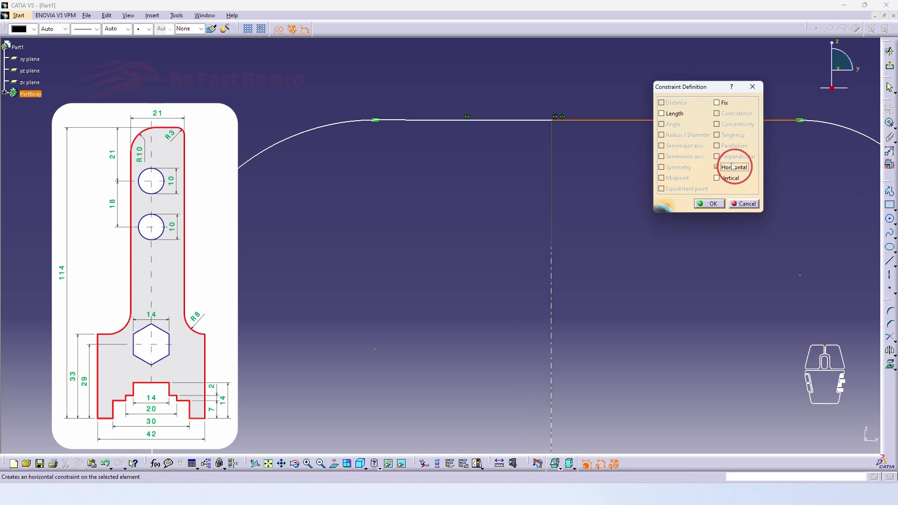
pyautogui.click(708, 204)
pyautogui.click(634, 196)
# Step: Resize the top-left corner arc into place and zoom out to the whole profile
pyautogui.moveTo(546, 157)
pyautogui.mouseDown(button='middle')
pyautogui.moveTo(546, 206)
pyautogui.moveTo(554, 114)
pyautogui.mouseUp(button='middle')
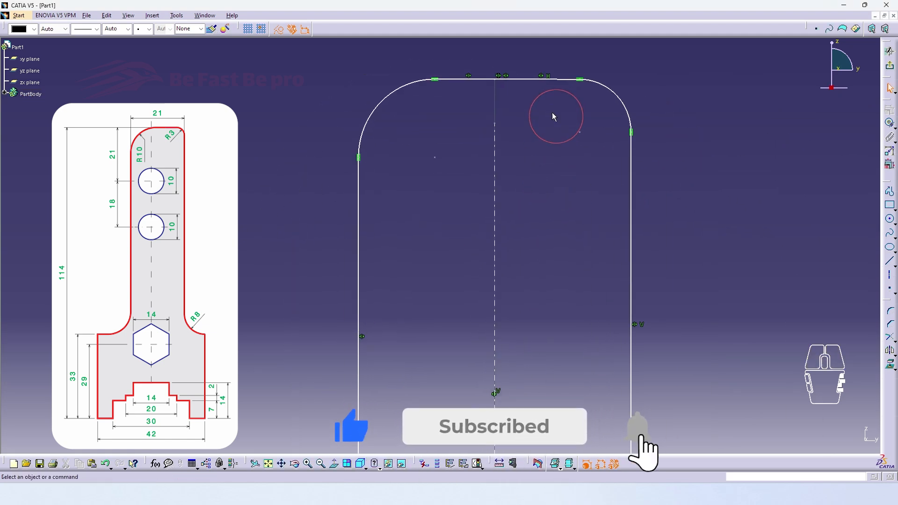
pyautogui.moveTo(421, 85)
pyautogui.mouseDown()
pyautogui.moveTo(417, 90)
pyautogui.moveTo(437, 75)
pyautogui.mouseUp()
pyautogui.moveTo(435, 76)
pyautogui.mouseDown(button='middle')
pyautogui.moveTo(477, 126)
pyautogui.moveTo(501, 225)
pyautogui.moveTo(678, 176)
pyautogui.mouseUp(button='middle')
pyautogui.click(678, 176)
pyautogui.moveTo(659, 258)
pyautogui.mouseDown(button='middle')
pyautogui.moveTo(699, 215)
pyautogui.moveTo(705, 256)
pyautogui.mouseUp(button='middle')
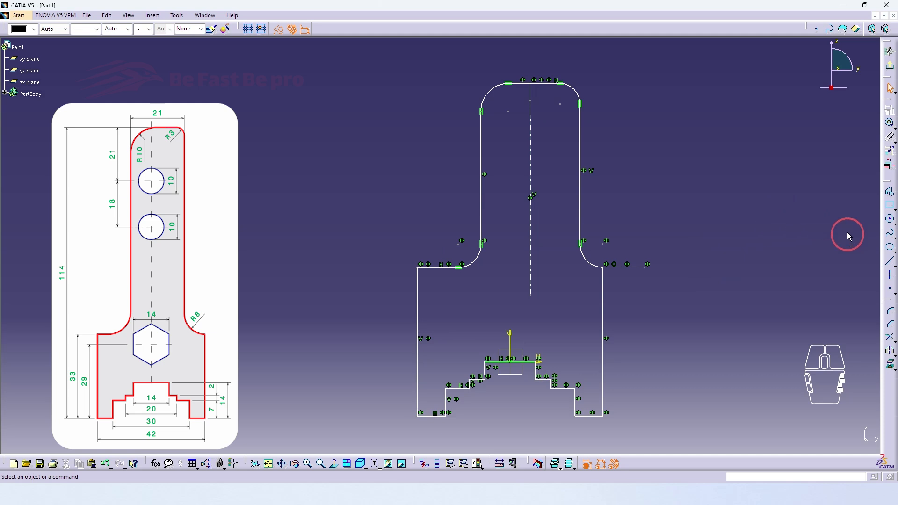
# Step: Draw two small hole circles centred on the vertical axis, one above the other
pyautogui.click(891, 220)
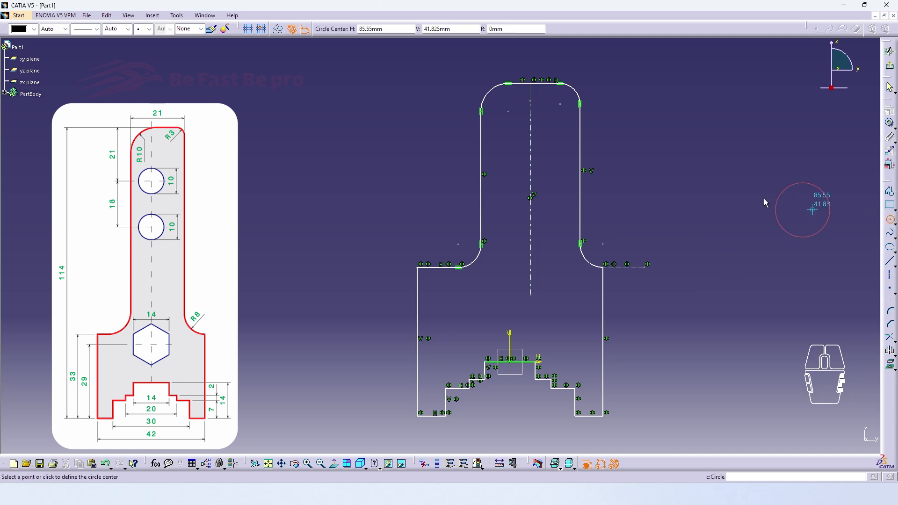
pyautogui.click(512, 164)
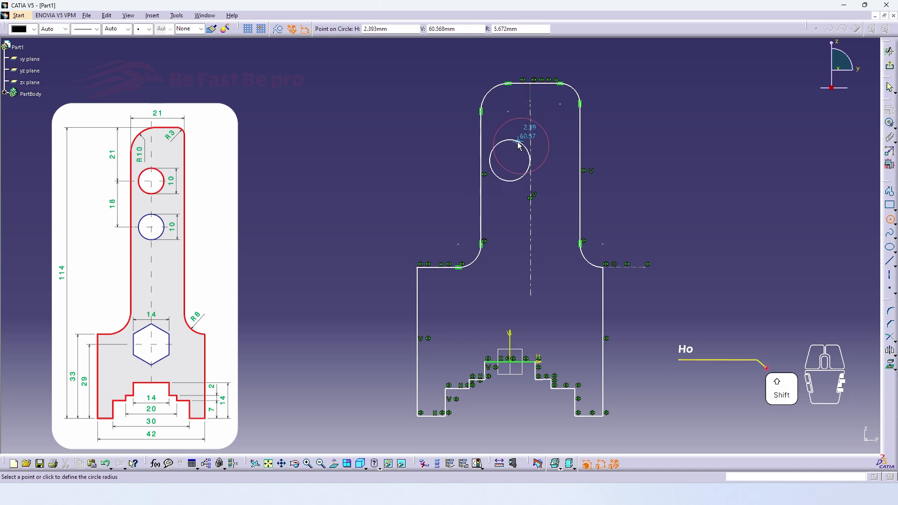
pyautogui.keyDown('shift'); pyautogui.click(520, 147); pyautogui.keyUp('shift')
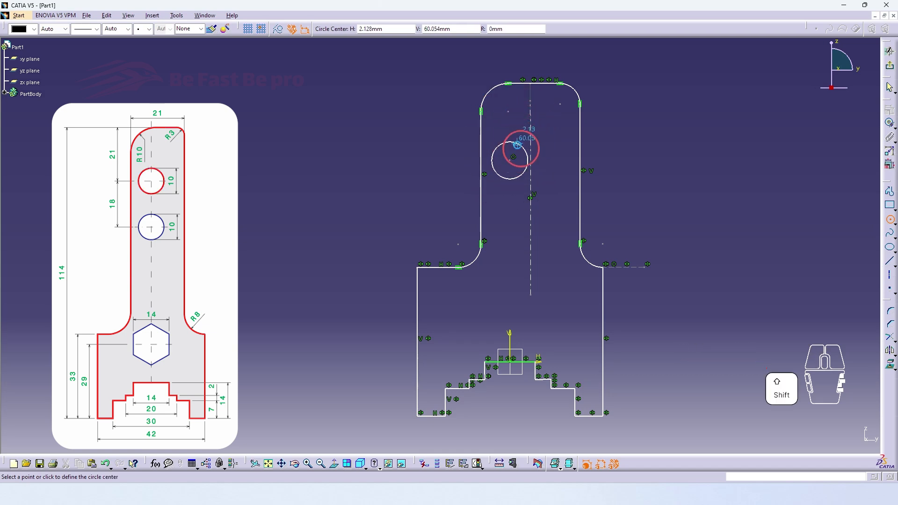
pyautogui.click(512, 236)
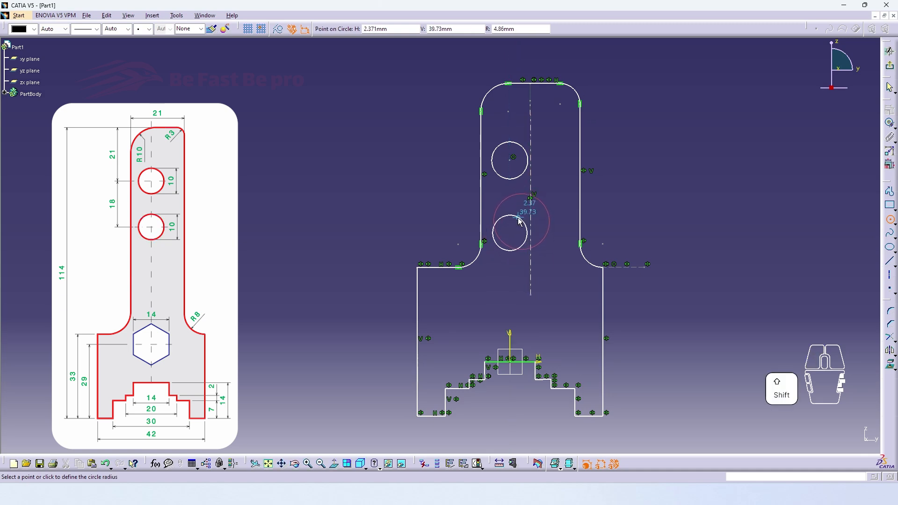
pyautogui.keyDown('shift'); pyautogui.click(518, 219); pyautogui.keyUp('shift')
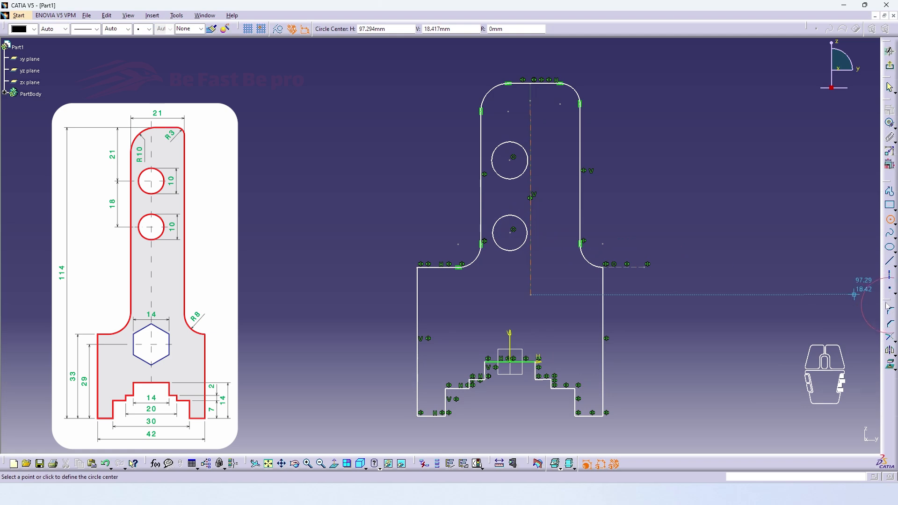
# Step: Place a hexagon centred on the vertical axis below the two holes
pyautogui.click(894, 208)
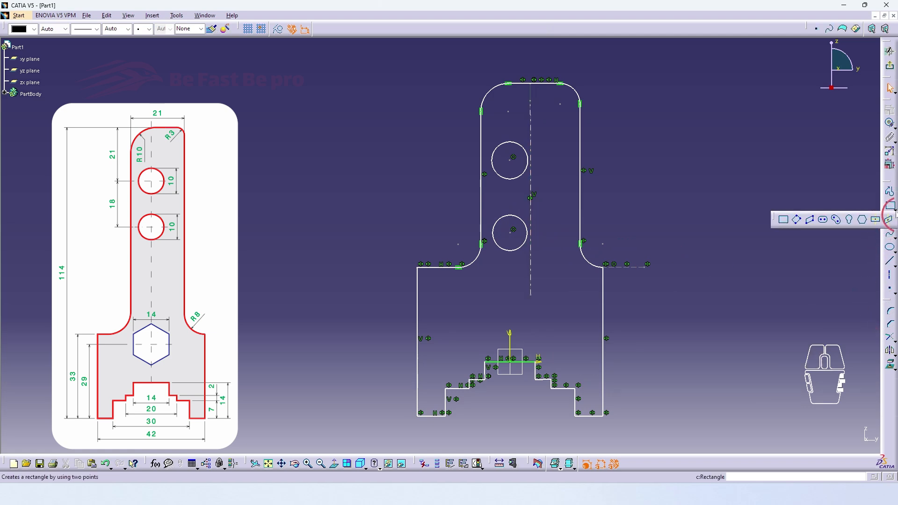
pyautogui.click(864, 220)
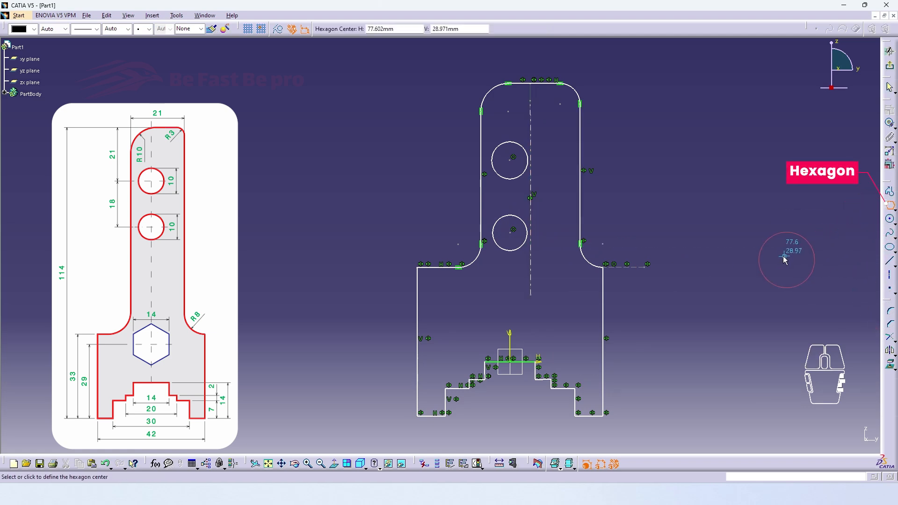
pyautogui.click(510, 292)
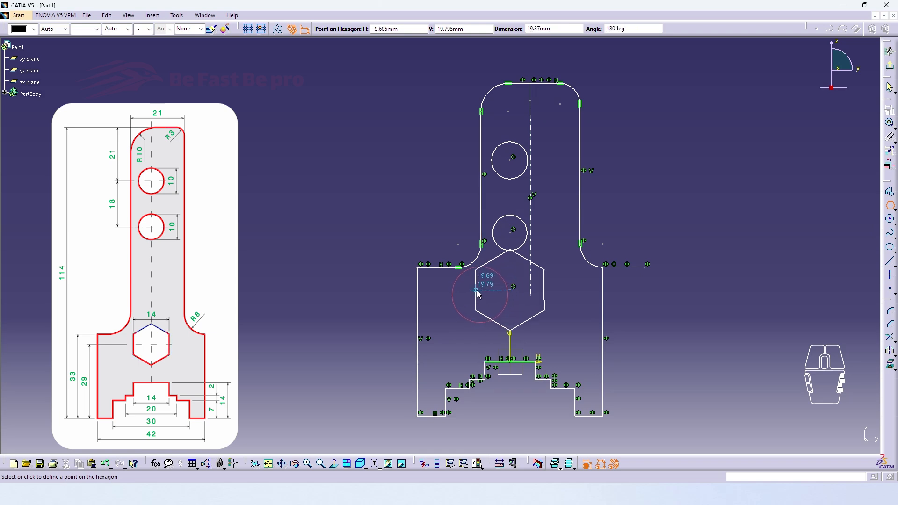
pyautogui.moveTo(489, 288); pyautogui.dragTo(499, 185, button='middle')
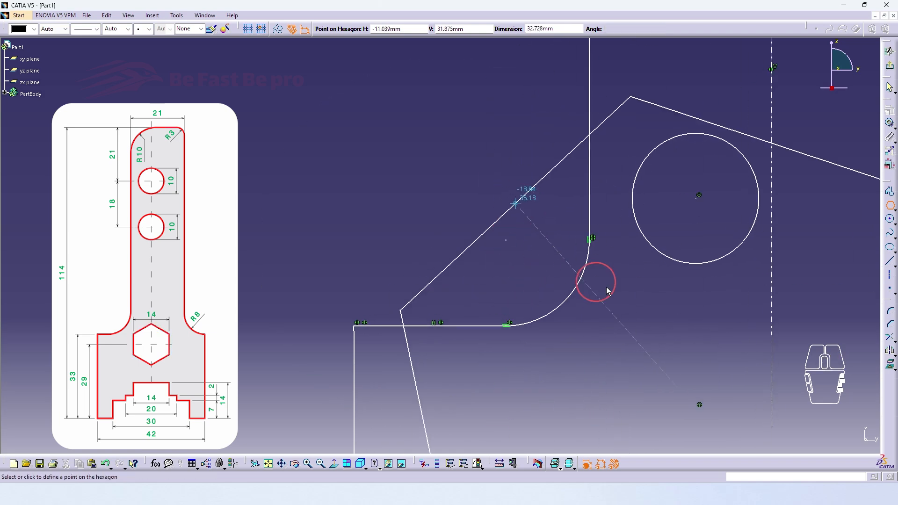
pyautogui.moveTo(648, 337); pyautogui.dragTo(495, 144, button='middle')
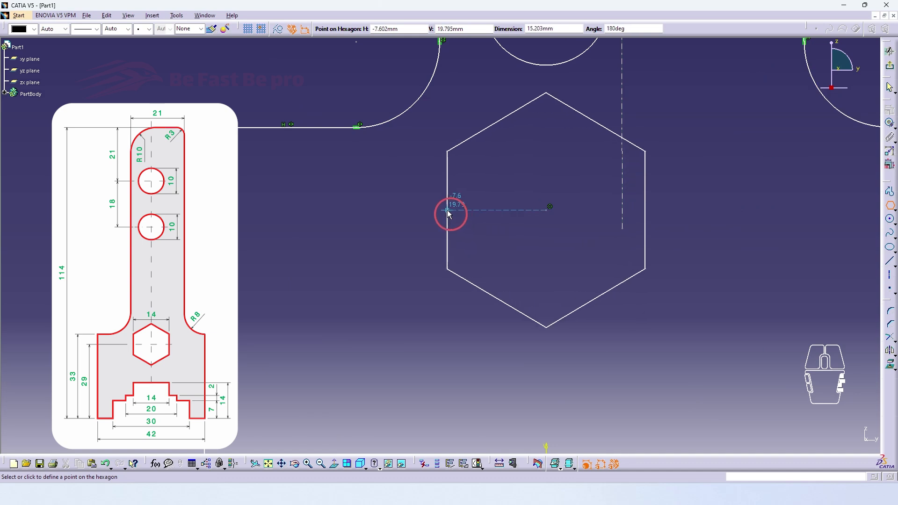
pyautogui.click(449, 213)
# Step: Resize the hexagon by dragging its edges
pyautogui.moveTo(495, 211); pyautogui.dragTo(529, 271, button='middle')
pyautogui.click(664, 273)
pyautogui.moveTo(496, 277); pyautogui.dragTo(495, 269)
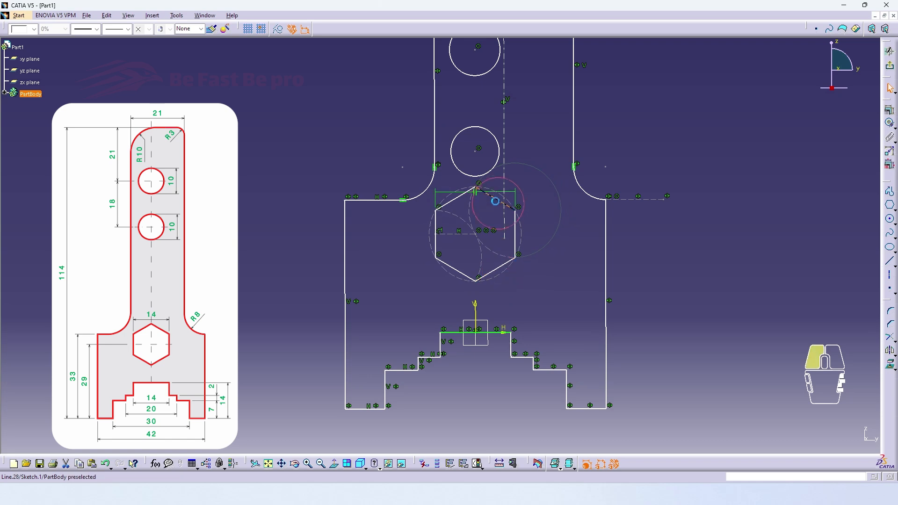
pyautogui.moveTo(495, 200); pyautogui.dragTo(495, 208)
pyautogui.moveTo(553, 233); pyautogui.dragTo(573, 323, button='middle')
# Step: Hide the geometrical constraint symbols and reframe the sketch
pyautogui.click(613, 462)
pyautogui.moveTo(595, 377); pyautogui.dragTo(606, 354, button='middle')
pyautogui.click(890, 132)
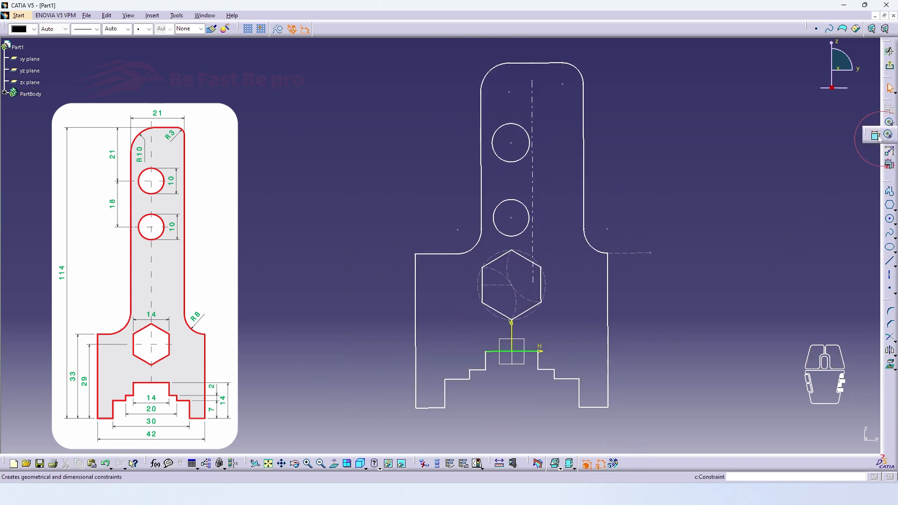
# Step: With the Constraint tool, dimension the base step widths (23.197, 36.573) and the overall base width
pyautogui.click(888, 134)
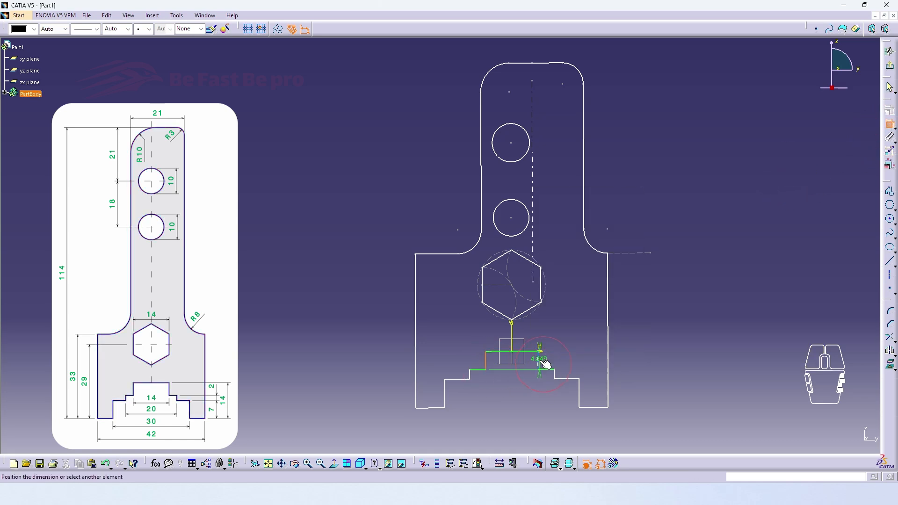
pyautogui.click(514, 389)
pyautogui.click(445, 394)
pyautogui.click(579, 394)
pyautogui.click(508, 403)
pyautogui.click(416, 394)
pyautogui.click(608, 392)
# Step: Dimension the hexagon centre height 32.622, base height 40.935 and overall height 91.55
pyautogui.click(520, 419)
pyautogui.click(432, 408)
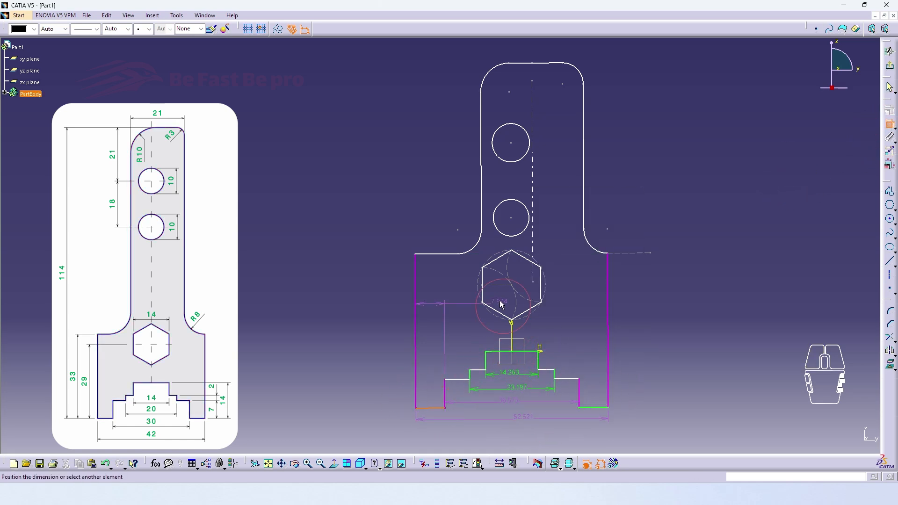
pyautogui.click(441, 255)
pyautogui.click(430, 408)
pyautogui.click(377, 284)
pyautogui.click(431, 408)
# Step: Dimension the 28.005 upper arm width and the top-left and top-right corner radii
pyautogui.click(534, 63)
pyautogui.click(358, 145)
pyautogui.click(481, 135)
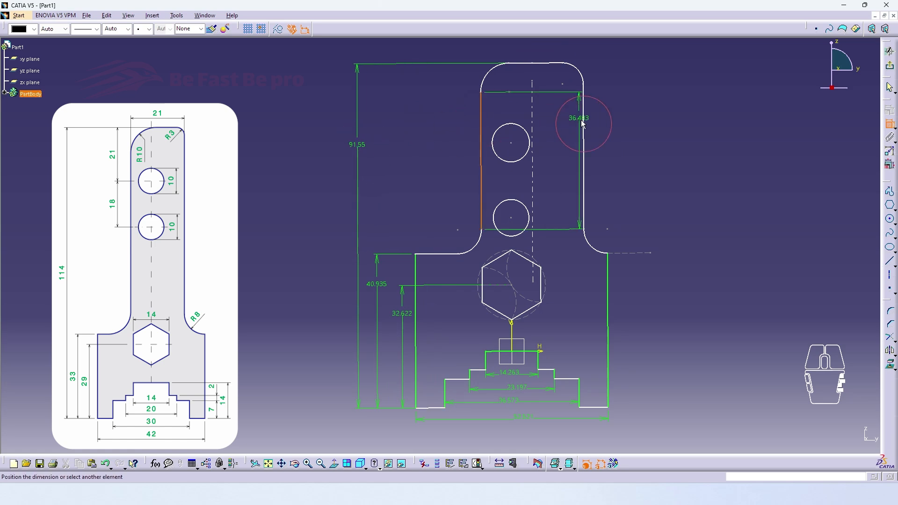
pyautogui.click(583, 122)
pyautogui.click(606, 70)
pyautogui.click(529, 147)
# Step: Dimension both hole diameters, the hexagon across flats, 21.167 hole offset and 19.938 hole spacing
pyautogui.click(563, 163)
pyautogui.click(529, 214)
pyautogui.click(553, 201)
pyautogui.click(546, 289)
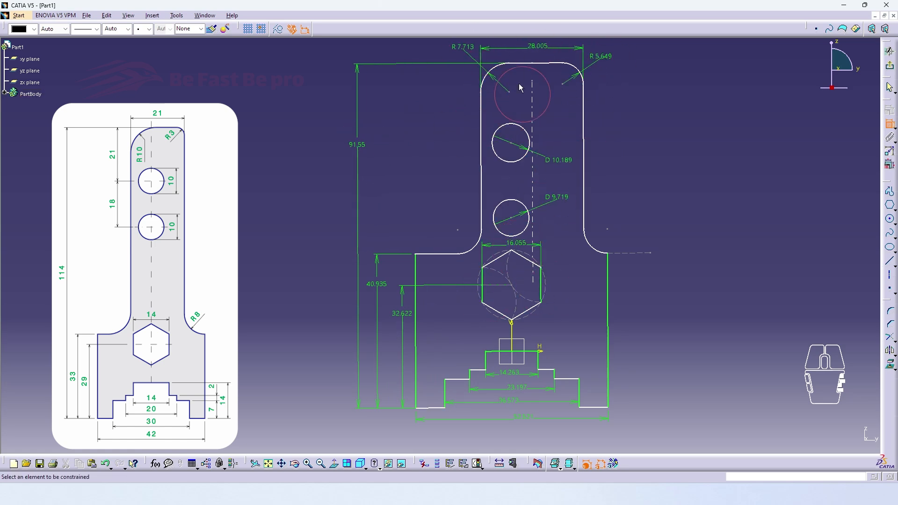
pyautogui.click(522, 63)
pyautogui.click(511, 143)
pyautogui.click(463, 117)
pyautogui.click(511, 218)
# Step: Dimension both arm-base fillets, making the left fillet radius a reference dimension
pyautogui.click(512, 143)
pyautogui.click(465, 173)
pyautogui.click(591, 244)
pyautogui.rightClick(455, 239)
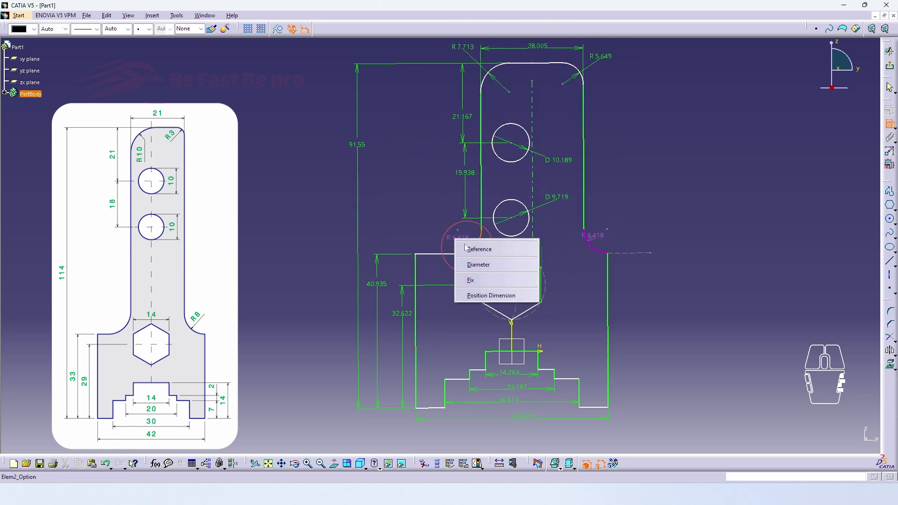
pyautogui.click(473, 249)
# Step: Dimension the 2.501 top step height and the 14.957 right base height
pyautogui.click(554, 374)
pyautogui.click(616, 373)
pyautogui.click(528, 351)
pyautogui.click(596, 407)
# Step: Select all sketch dimensions and bring them up in Edit Multi-Constraint
pyautogui.click(642, 380)
pyautogui.moveTo(642, 374); pyautogui.dragTo(662, 351, button='middle')
pyautogui.click(890, 164)
# Step: Enter values 14, 2, 7 and 18 for the base offsets, step height and hole spacing
pyautogui.moveTo(719, 231); pyautogui.dragTo(720, 325)
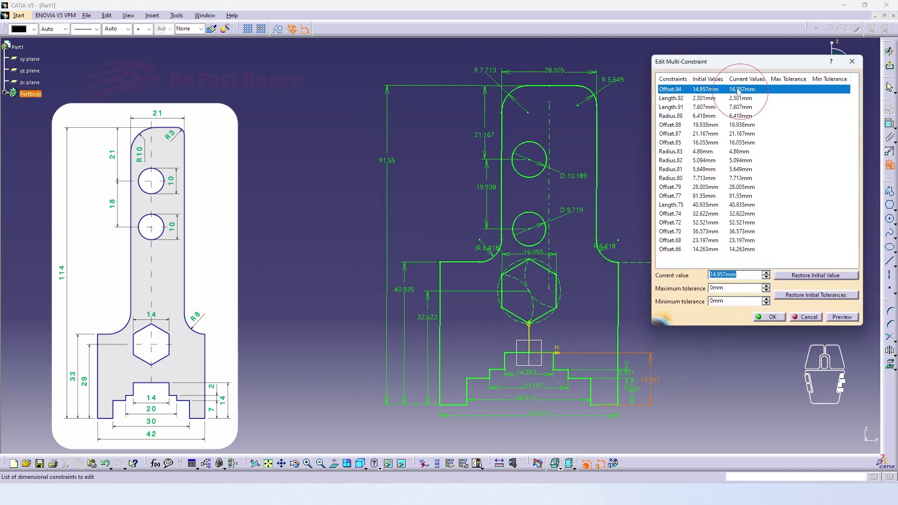
pyautogui.write('14')
pyautogui.press('Return')
pyautogui.click(740, 99)
pyautogui.write('2')
pyautogui.press('Return')
pyautogui.click(739, 107)
pyautogui.write('7')
pyautogui.write('18')
pyautogui.click(734, 134)
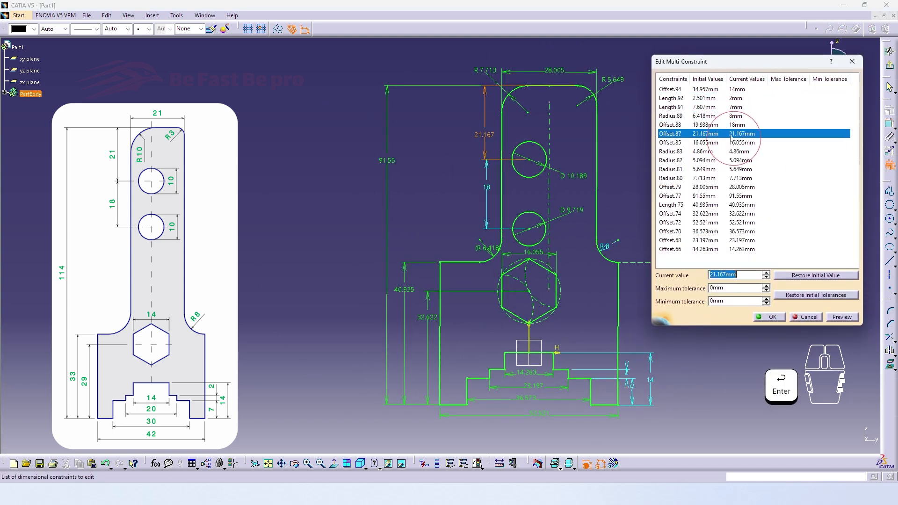
# Step: Set the hole offset to 21, hexagon width 14, both hole radii 5 and corner radius 3
pyautogui.write('21')
pyautogui.click(736, 143)
pyautogui.write('14')
pyautogui.click(736, 151)
pyautogui.write('5')
pyautogui.click(737, 160)
pyautogui.write('5')
pyautogui.click(738, 169)
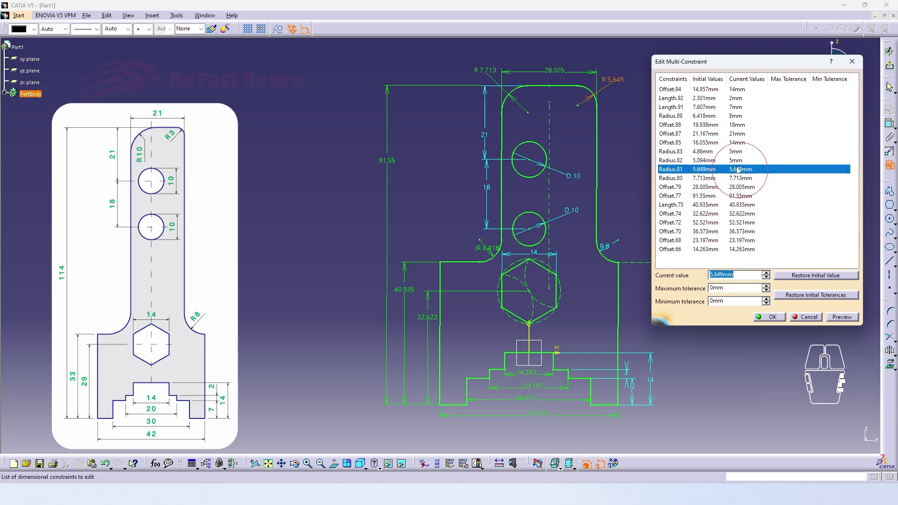
pyautogui.write('3')
pyautogui.click(739, 178)
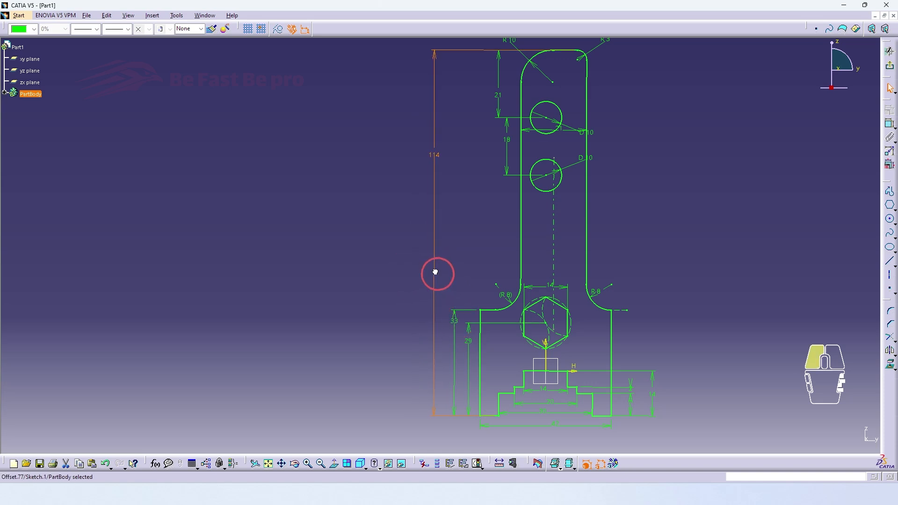
# Step: Tie the two hole radii together as equivalent 5 mm dimensions
pyautogui.moveTo(435, 271); pyautogui.dragTo(438, 274)
pyautogui.scroll(-1, 577, 178)
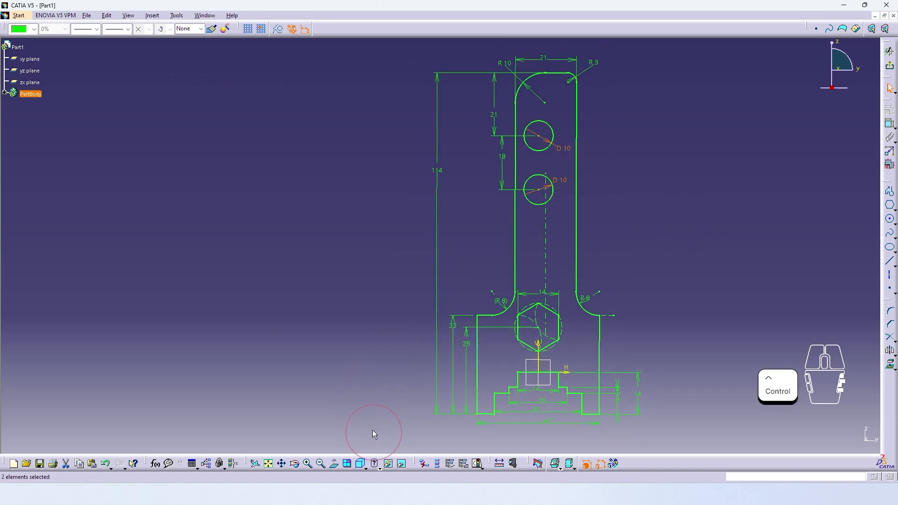
pyautogui.click(233, 463)
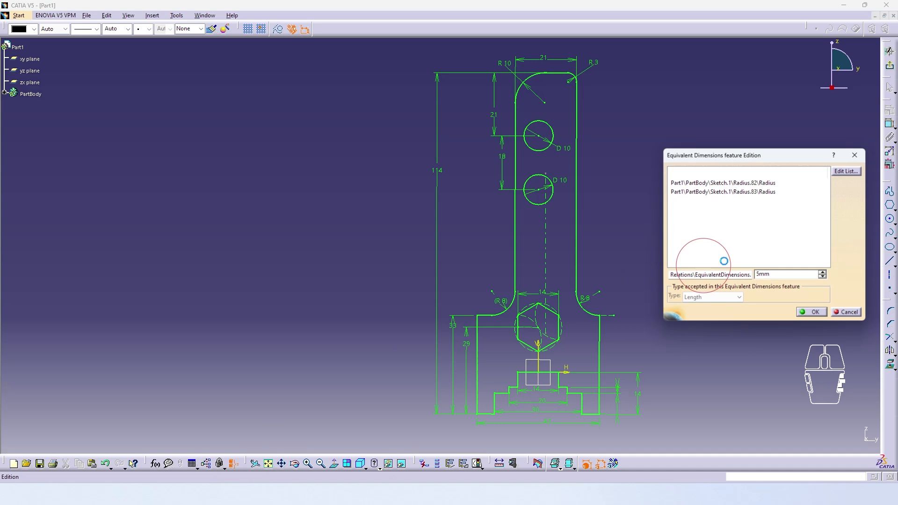
pyautogui.click(805, 313)
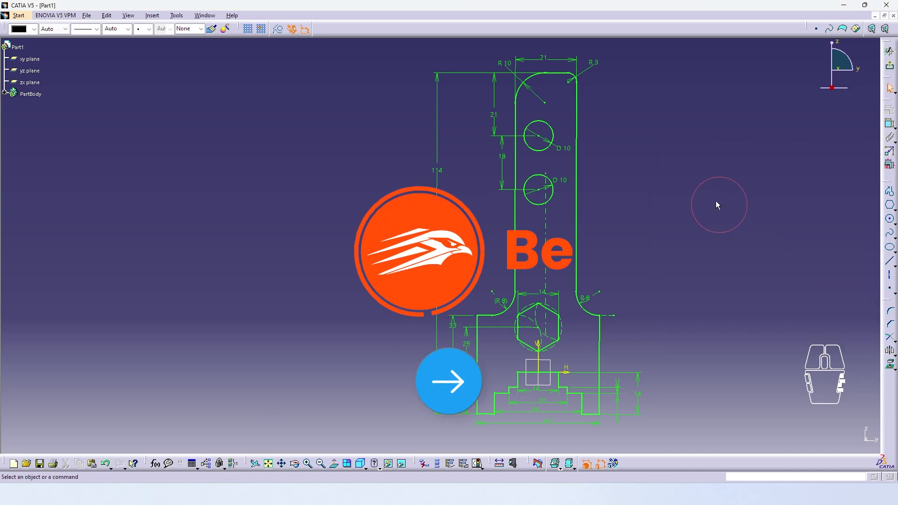
pyautogui.moveTo(719, 204); pyautogui.dragTo(720, 207, button='middle')
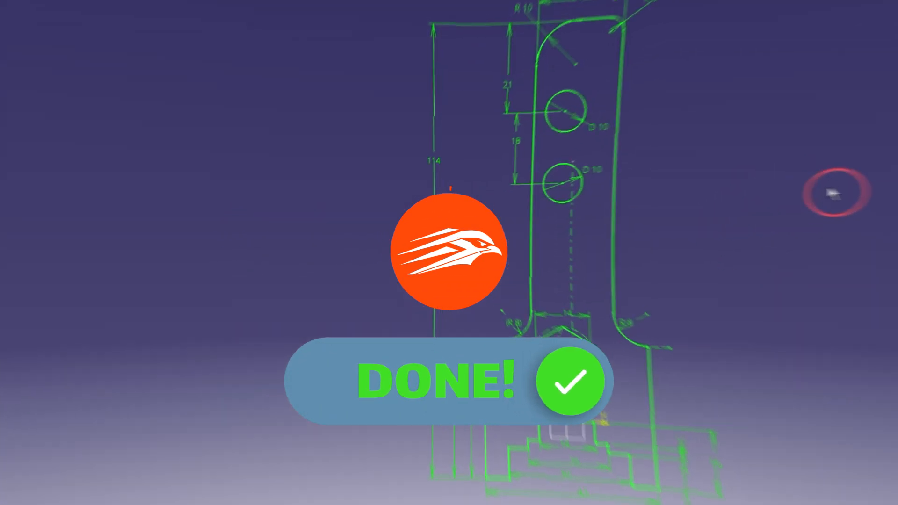